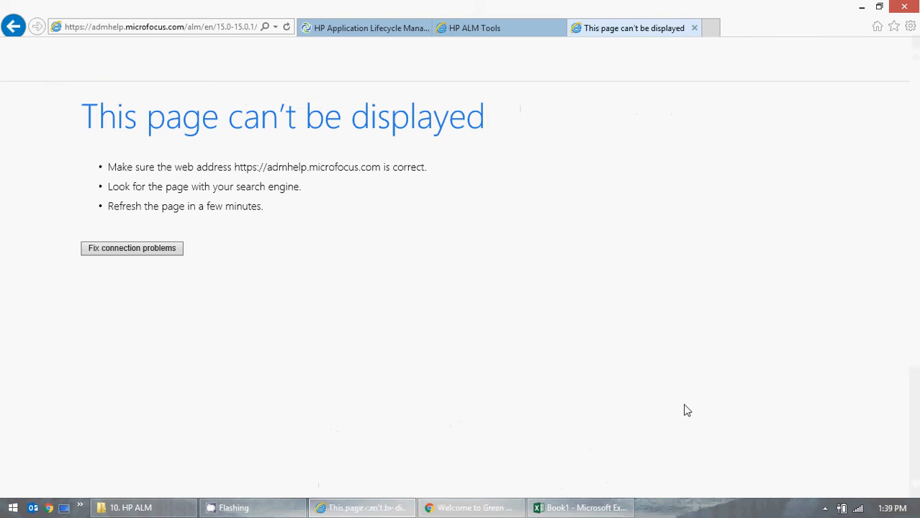
# Step: Reload the failing help page, open the More HP ALM Add-ins link from the ALM Tools page, and close the old help tab
pyautogui.click(285, 29)
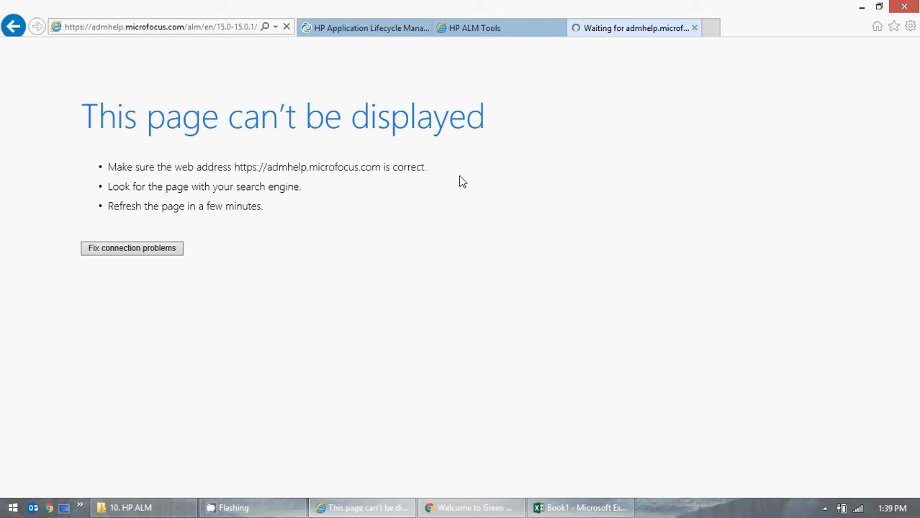
pyautogui.click(481, 31)
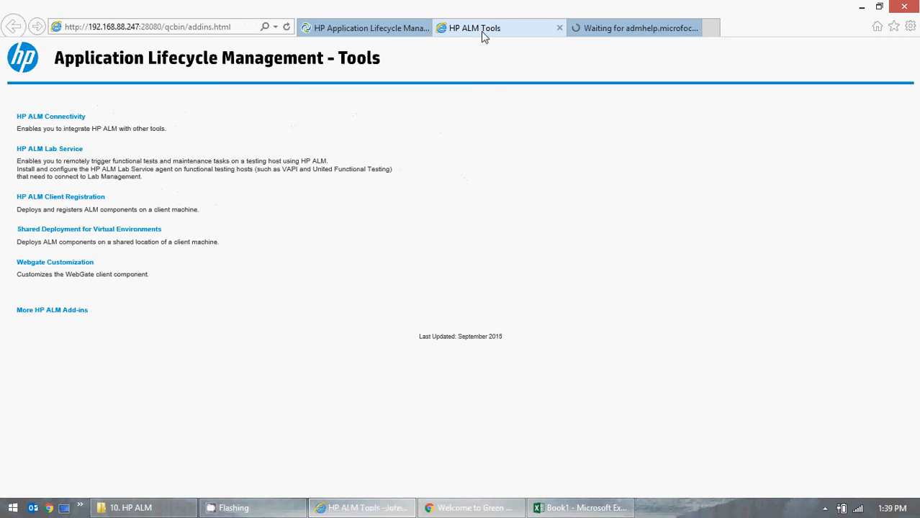
pyautogui.click(619, 28)
pyautogui.click(530, 33)
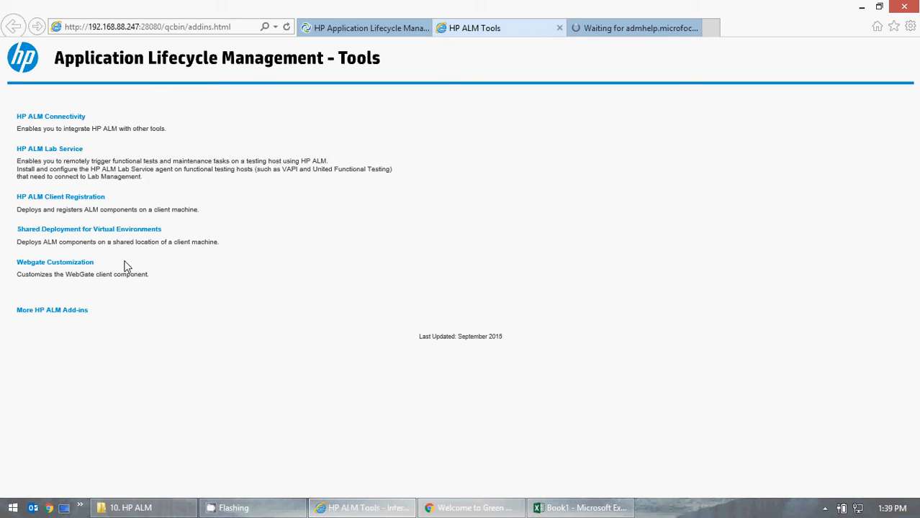
pyautogui.click(39, 311)
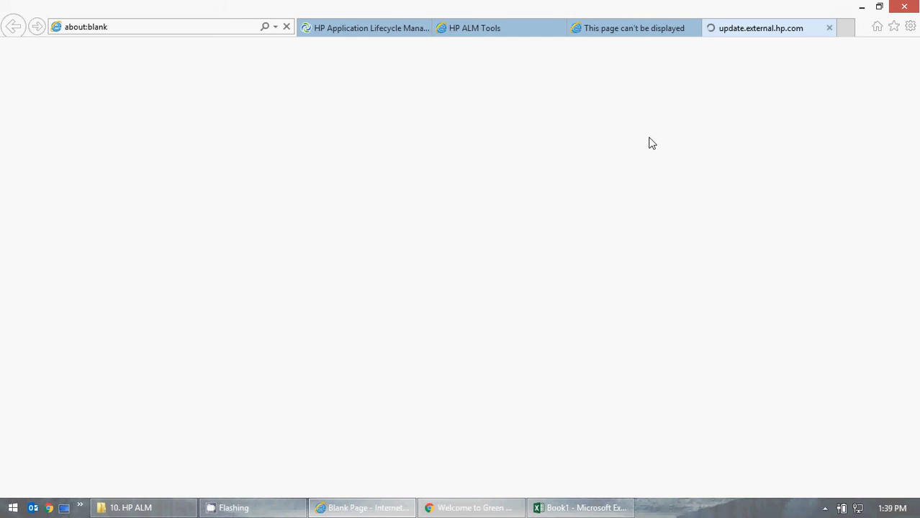
pyautogui.click(627, 34)
pyautogui.click(693, 29)
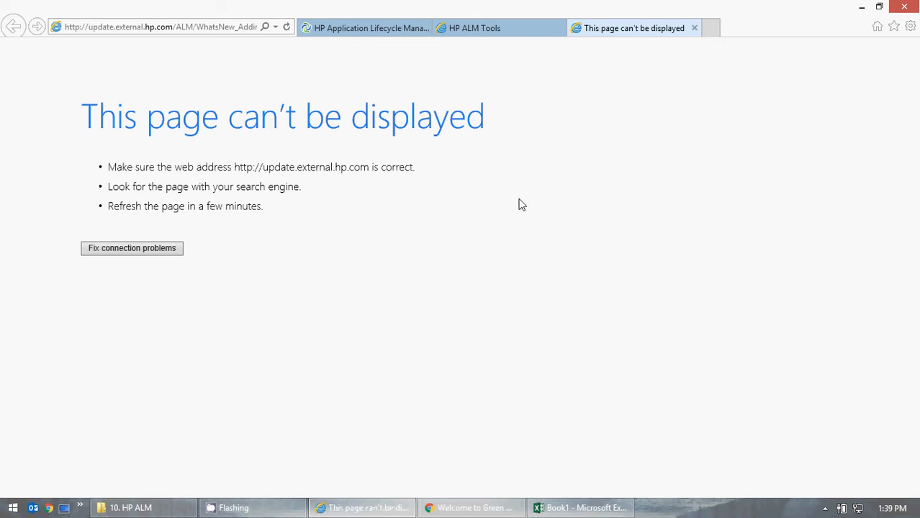
# Step: Check the add-ins page address and close the failed update.external.hp.com tab
pyautogui.click(180, 30)
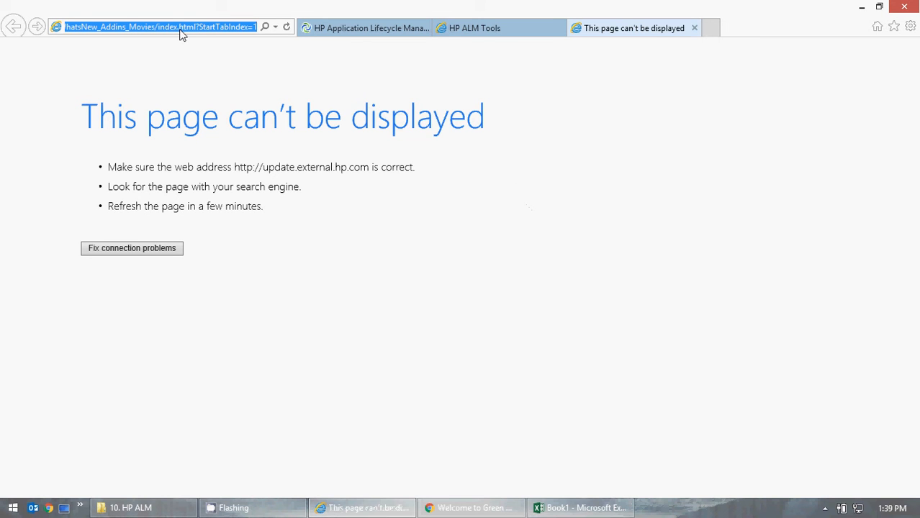
pyautogui.click(479, 29)
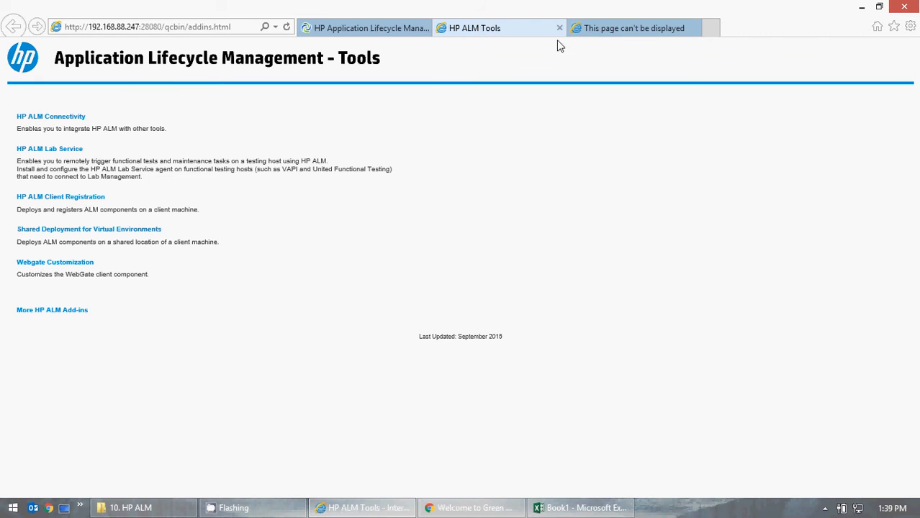
pyautogui.click(615, 33)
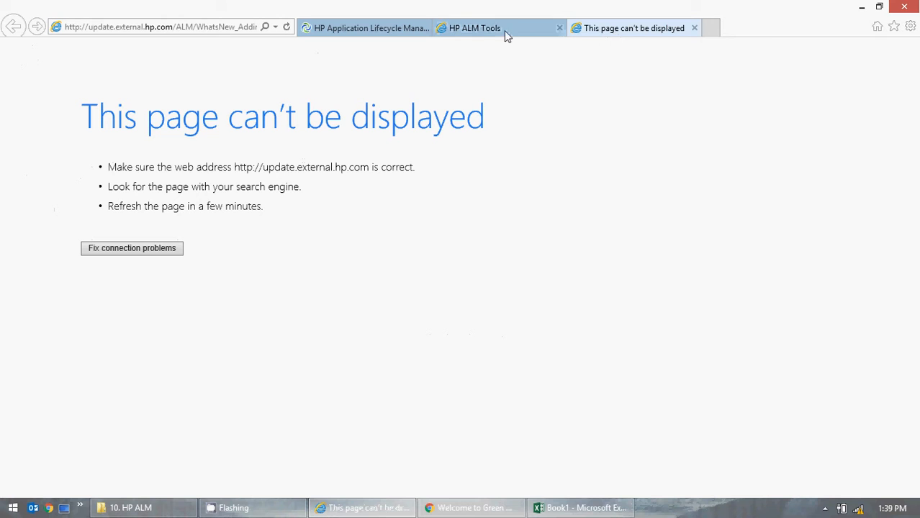
pyautogui.click(695, 30)
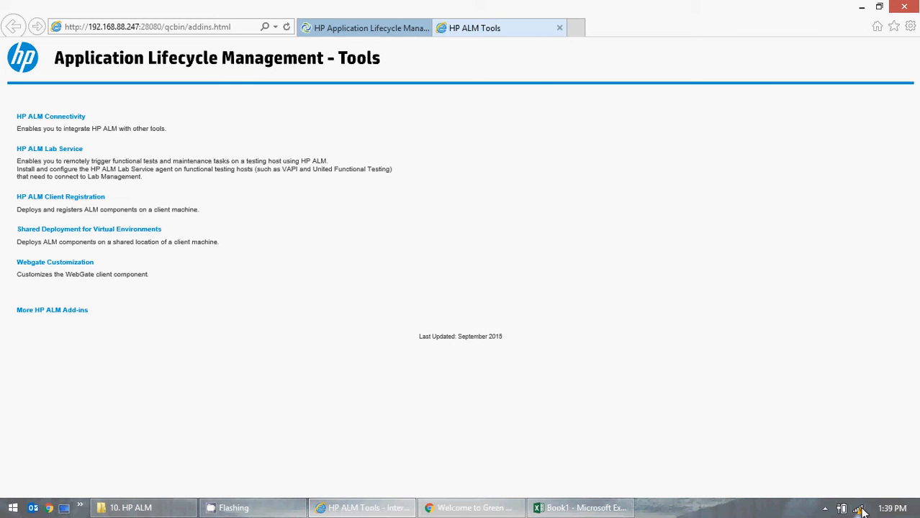
# Step: Review the Wi-Fi networks listed in the Networks panel, then close the panel
pyautogui.moveTo(861, 511)
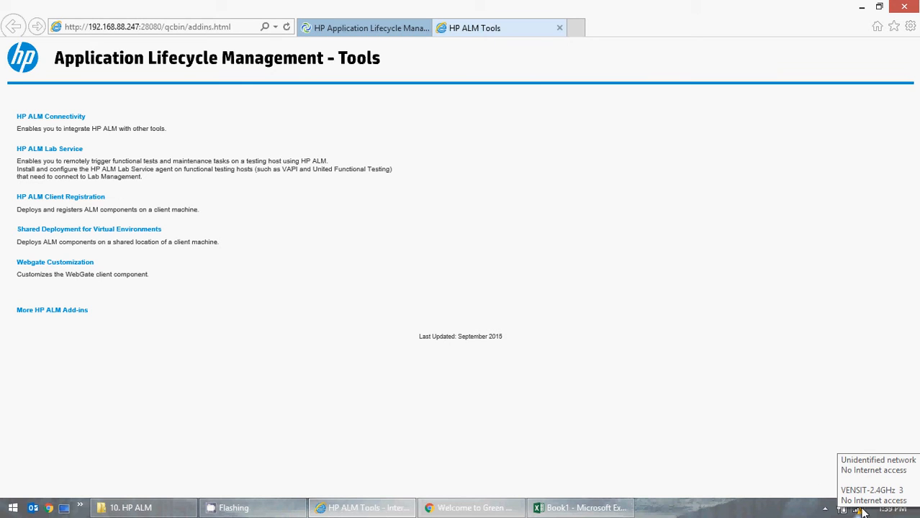
pyautogui.click(860, 509)
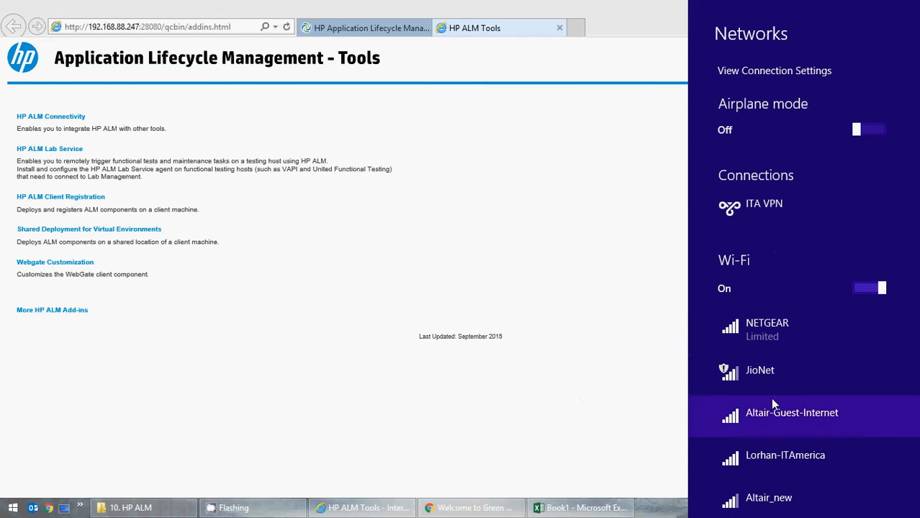
pyautogui.scroll(-1, 871, 363)
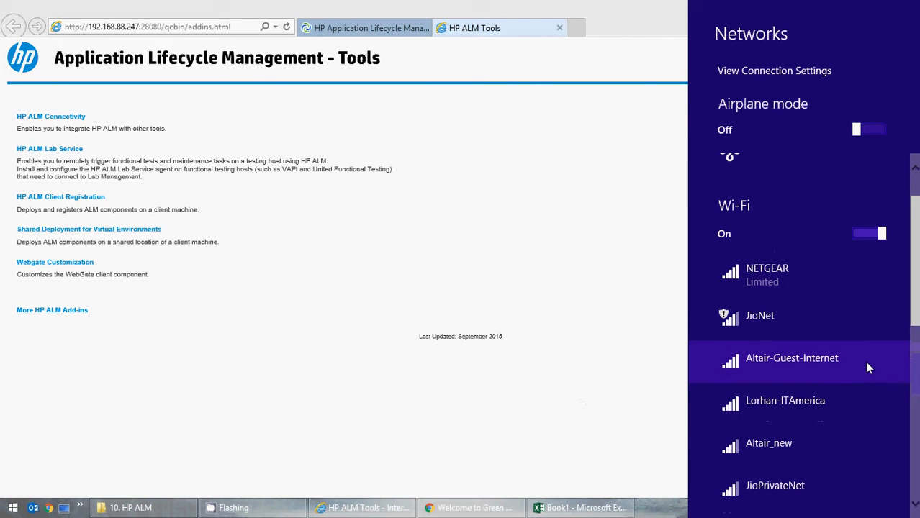
pyautogui.scroll(-5, 865, 360)
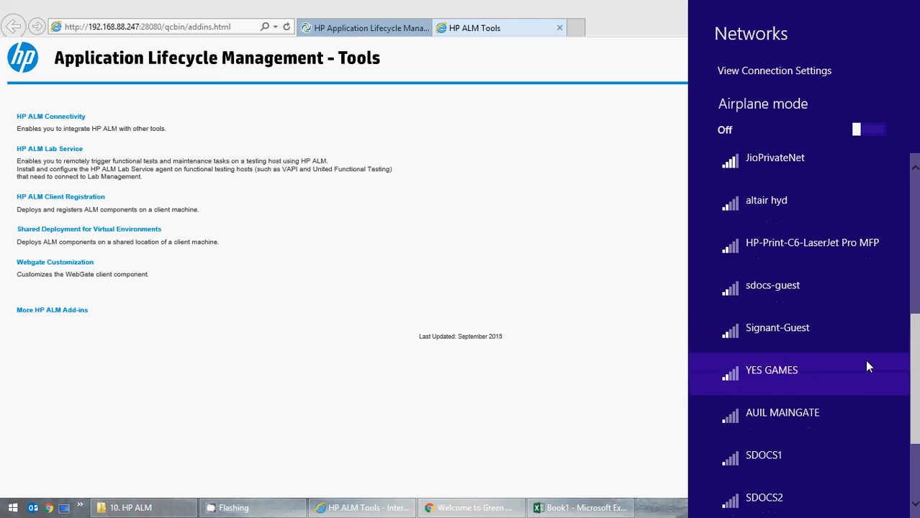
pyautogui.scroll(-2, 867, 366)
pyautogui.scroll(8, 858, 360)
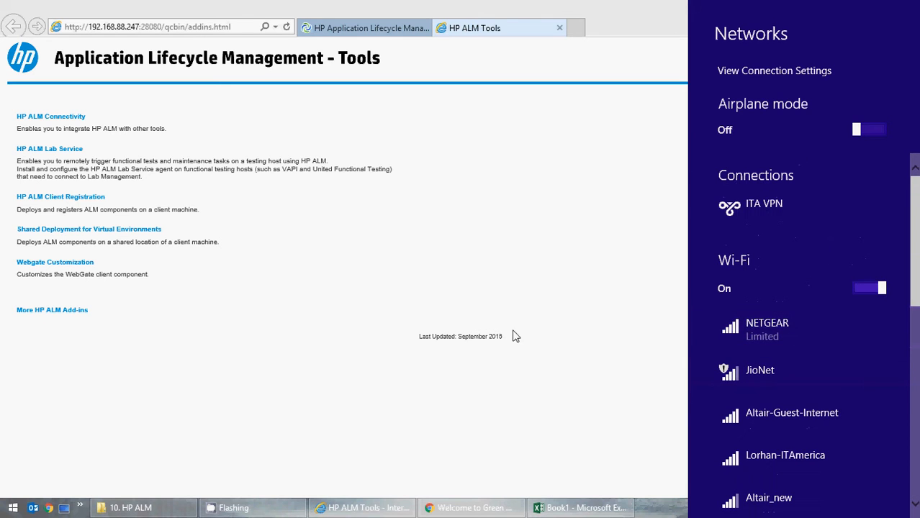
pyautogui.click(542, 359)
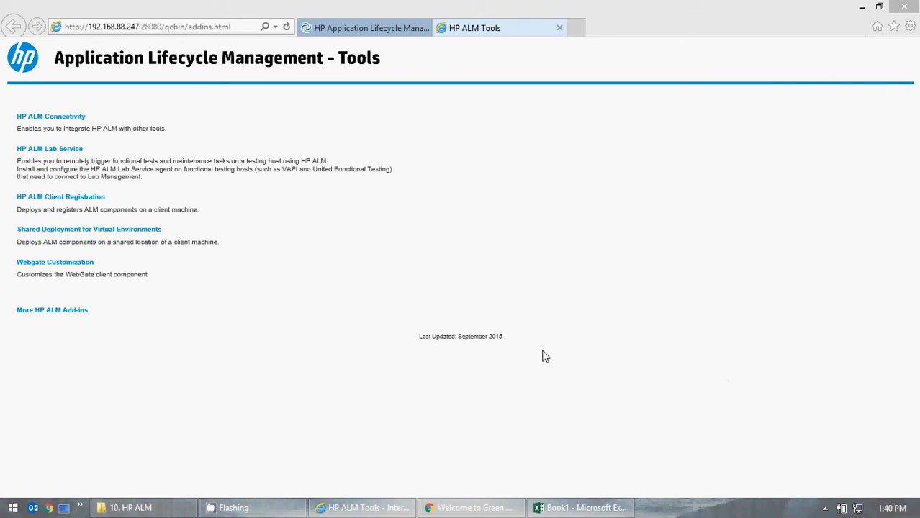
# Step: Open More HP ALM Add-ins again and test the internet connection by opening Google in Chrome
pyautogui.click(52, 311)
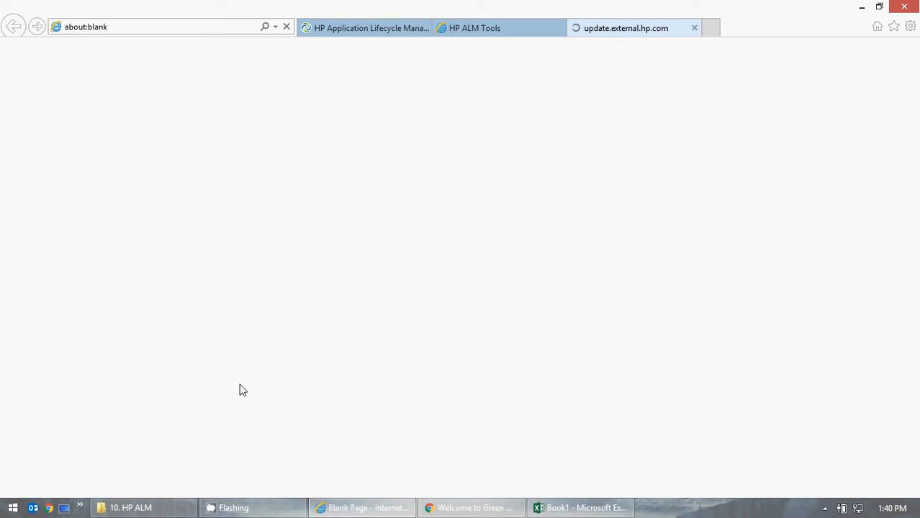
pyautogui.click(49, 507)
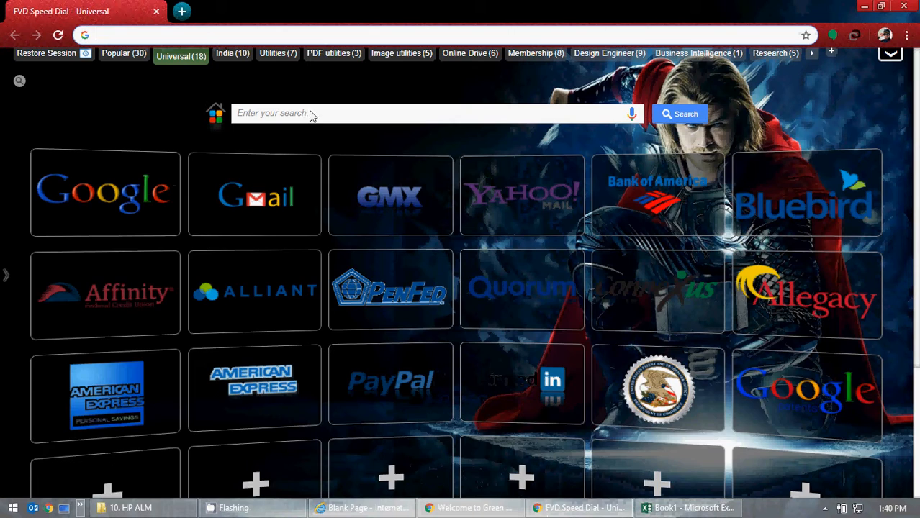
pyautogui.click(168, 179)
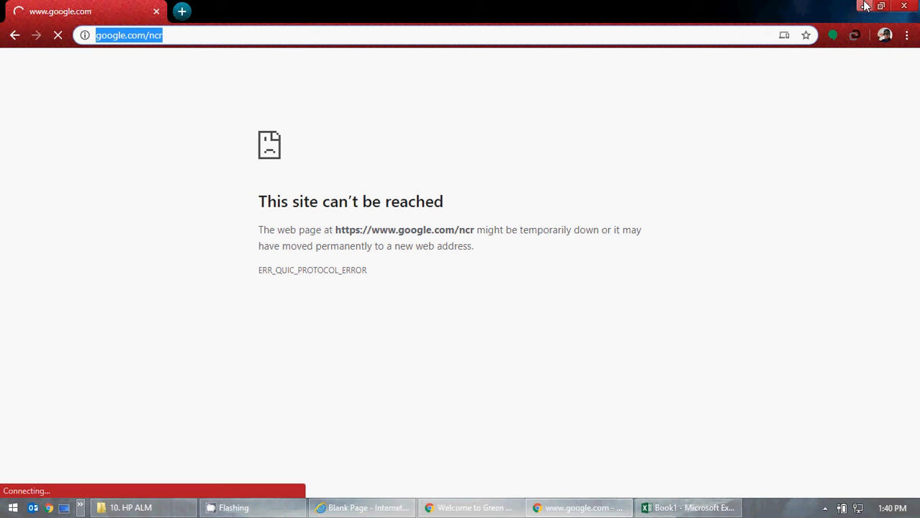
pyautogui.click(865, 6)
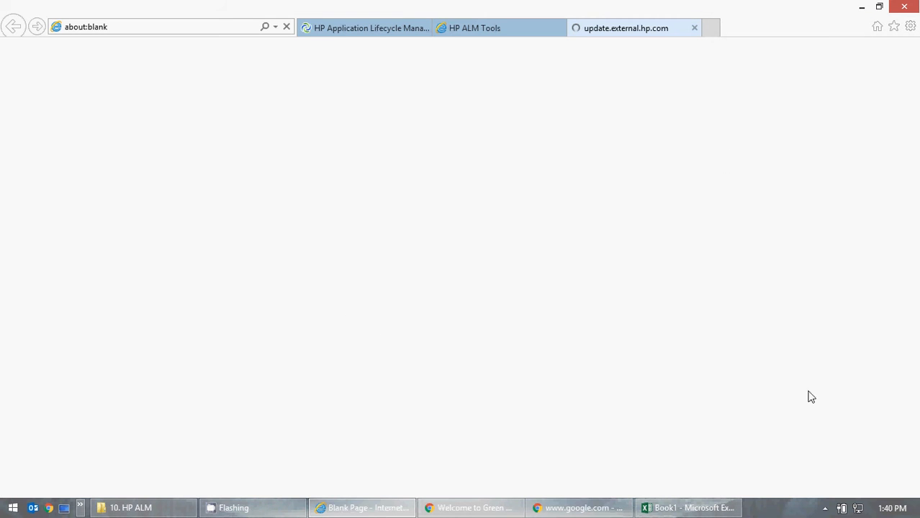
# Step: Retry loading Google in Chrome from a new tab and reload the page
pyautogui.moveTo(857, 510)
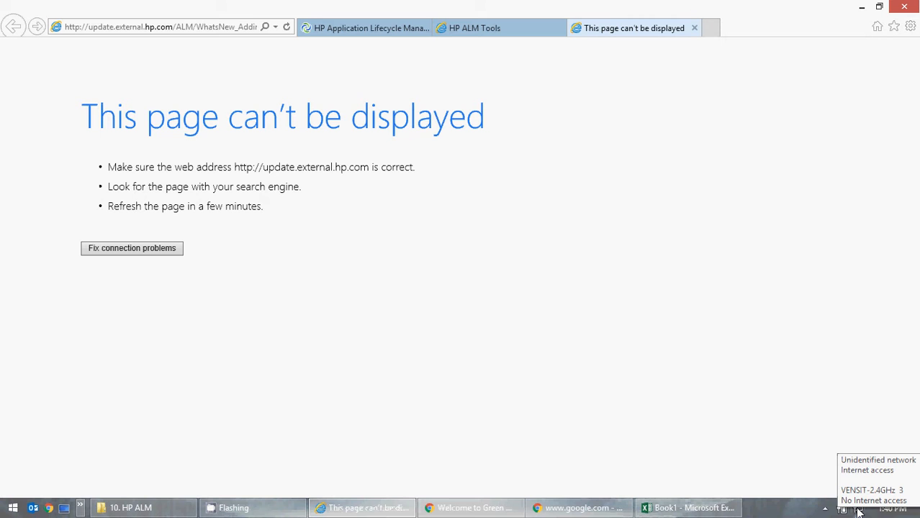
pyautogui.click(580, 509)
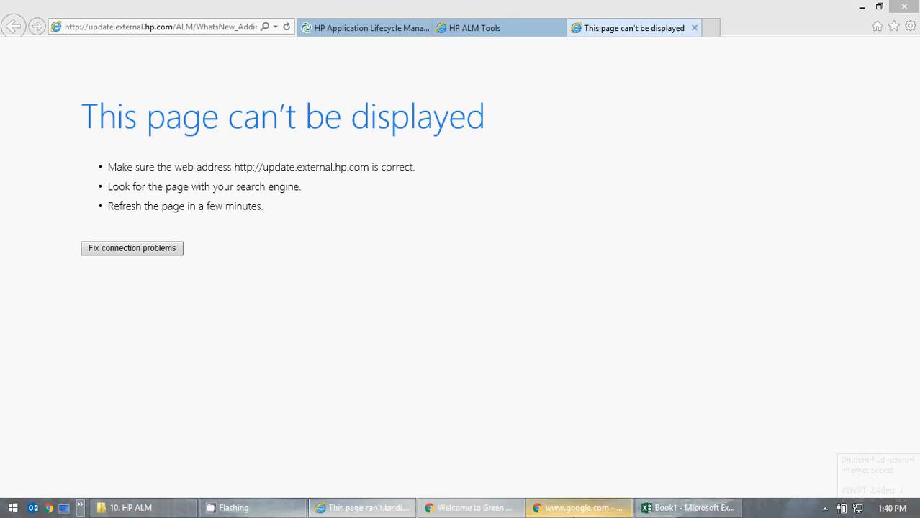
pyautogui.click(182, 11)
pyautogui.click(157, 12)
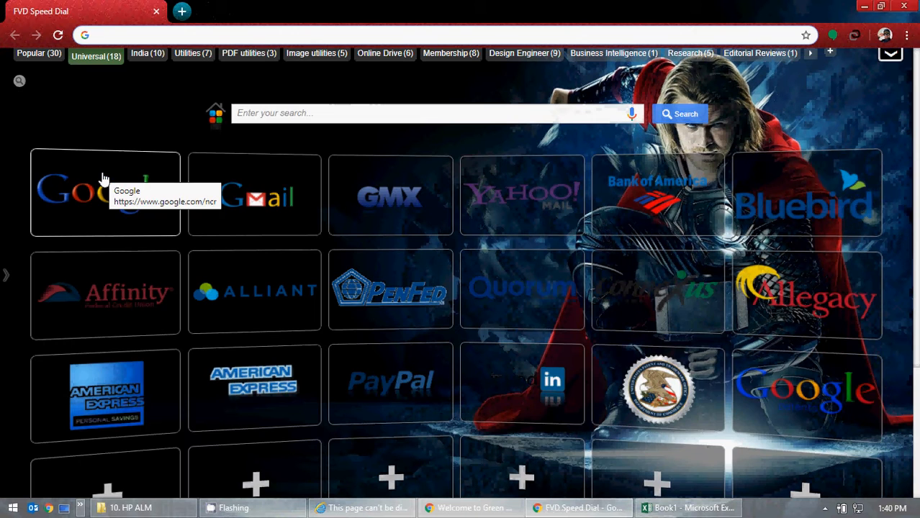
pyautogui.click(103, 180)
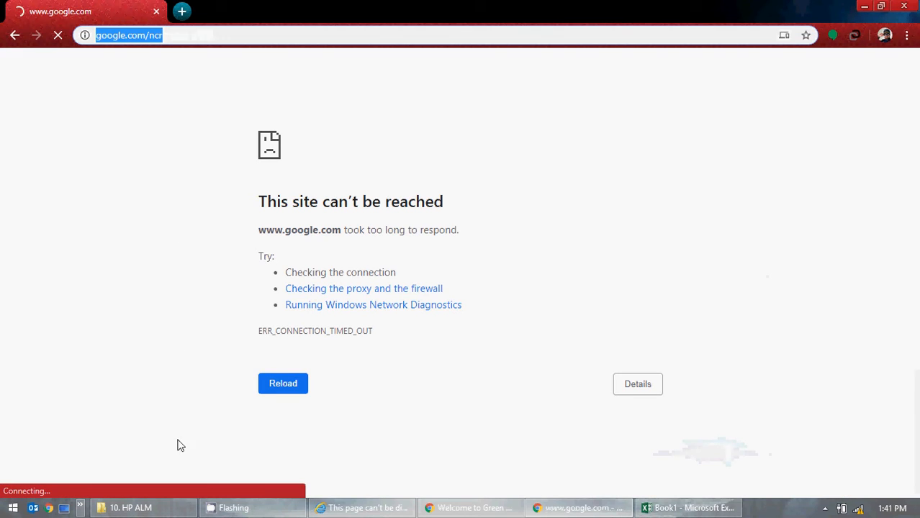
pyautogui.click(259, 515)
pyautogui.click(144, 509)
pyautogui.click(144, 509)
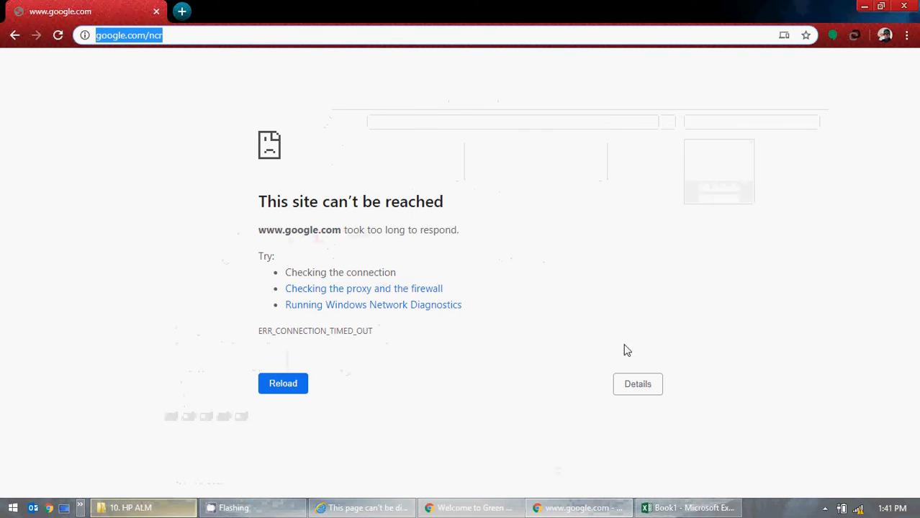
pyautogui.click(57, 35)
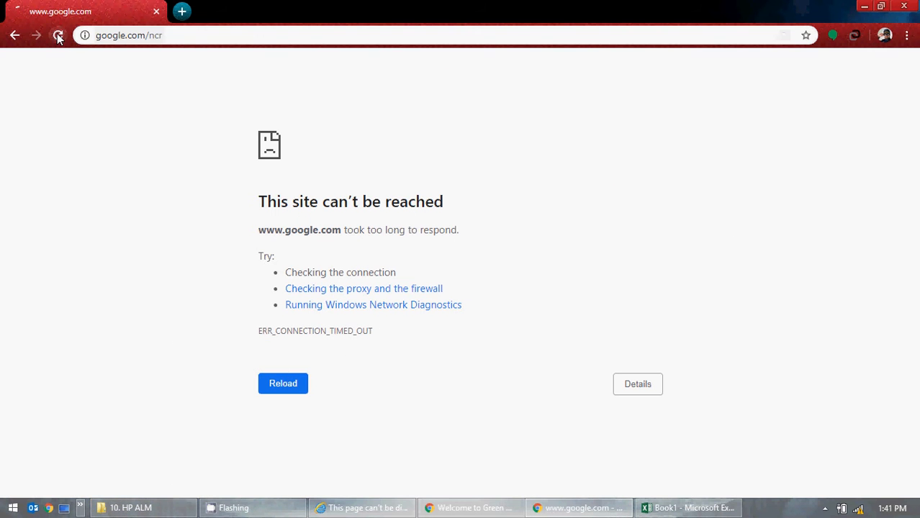
# Step: Scroll through the available Wi-Fi connections in the Networks panel and dismiss it
pyautogui.click(857, 509)
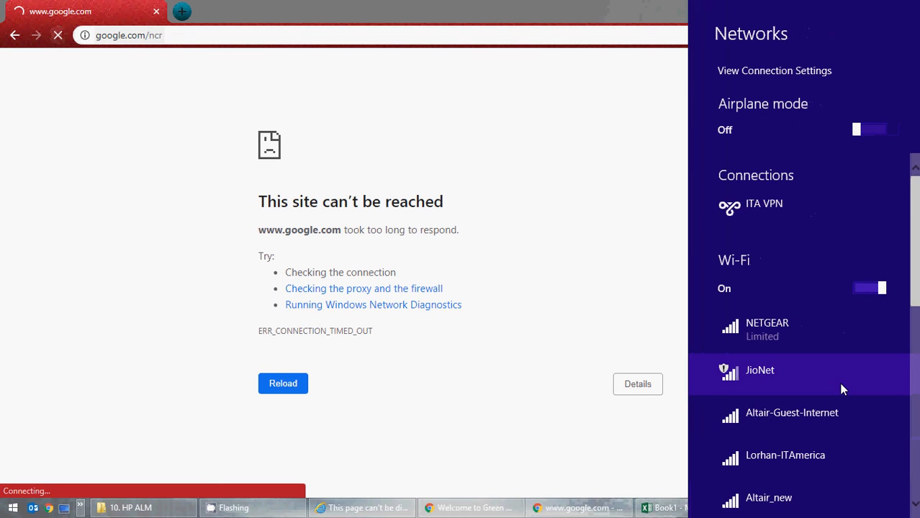
pyautogui.scroll(-3, 842, 389)
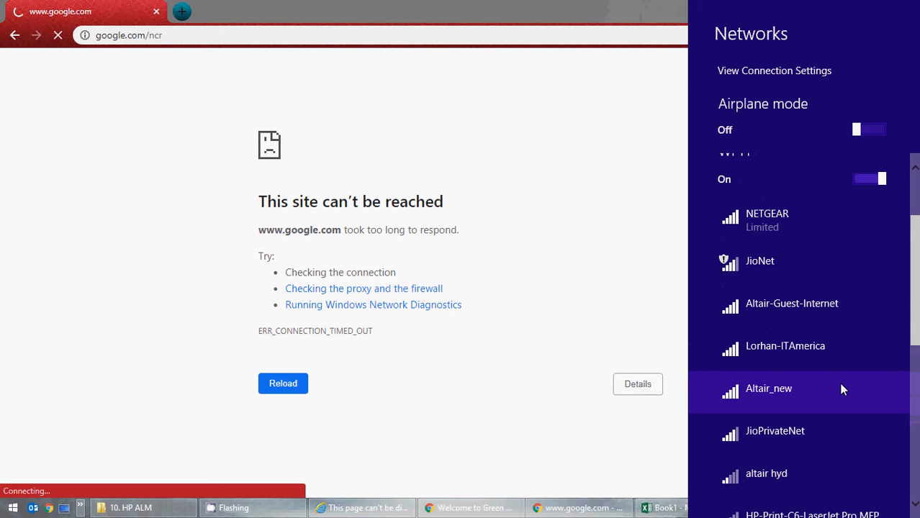
pyautogui.scroll(-8, 841, 385)
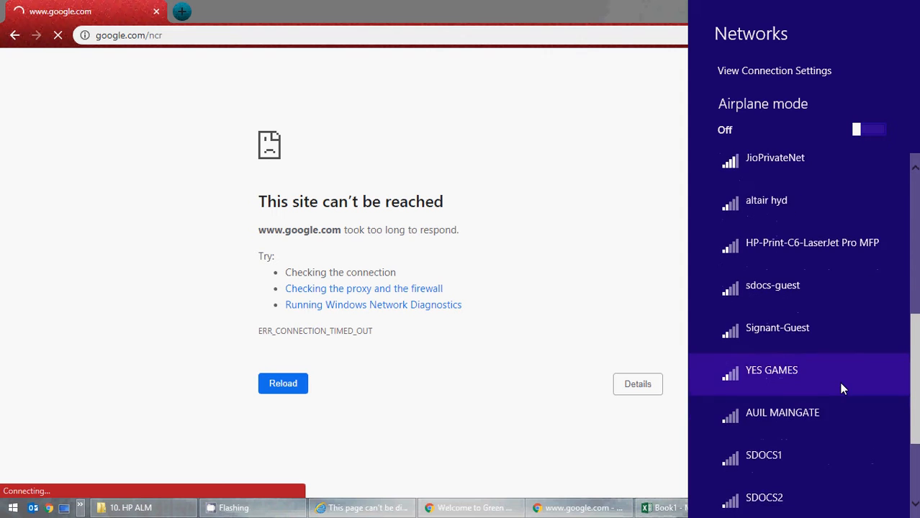
pyautogui.scroll(-4, 839, 382)
pyautogui.scroll(14, 835, 383)
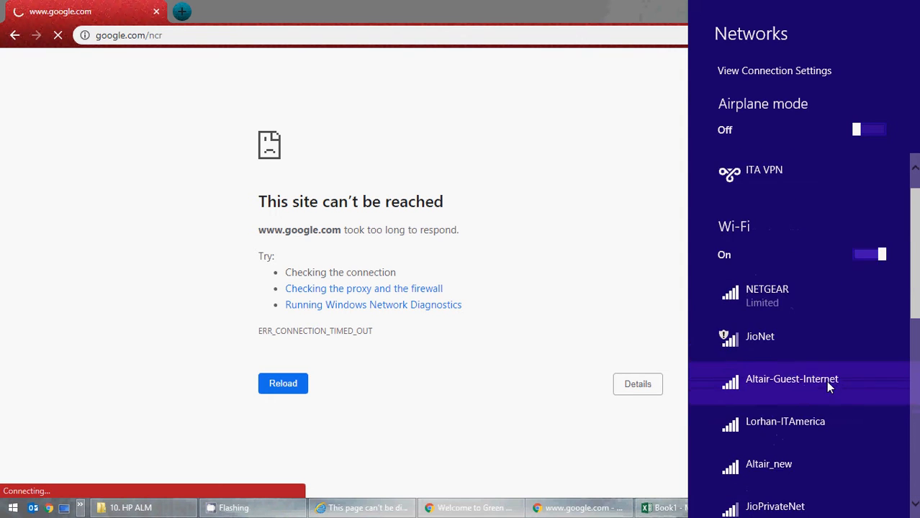
pyautogui.scroll(1, 828, 386)
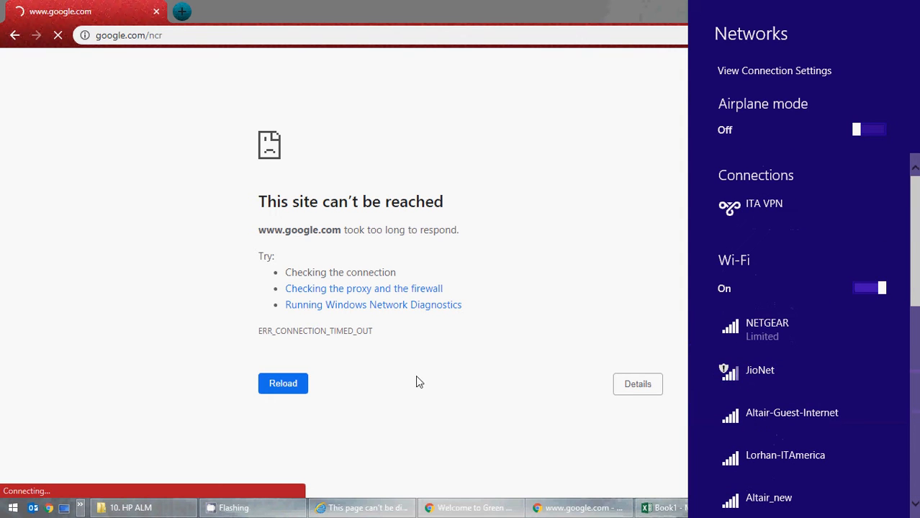
pyautogui.click(515, 387)
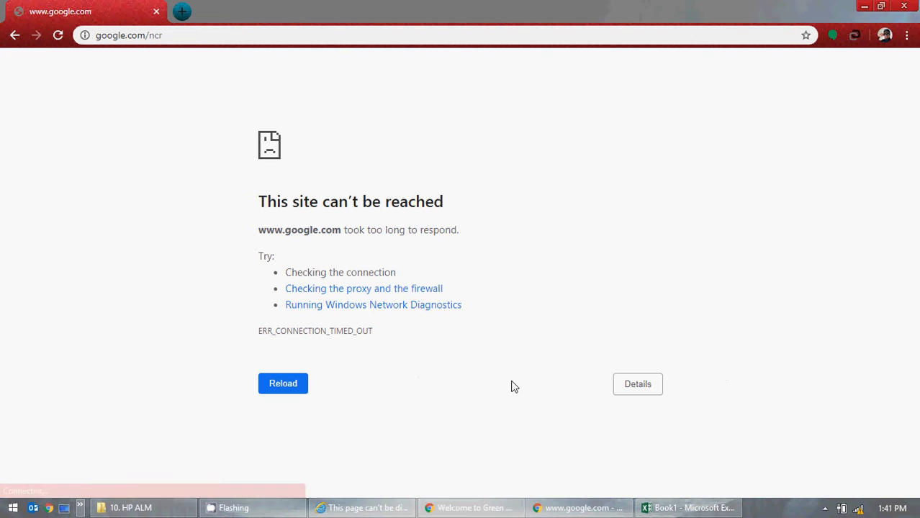
# Step: Reload Google in Chrome and close that Chrome window
pyautogui.click(57, 41)
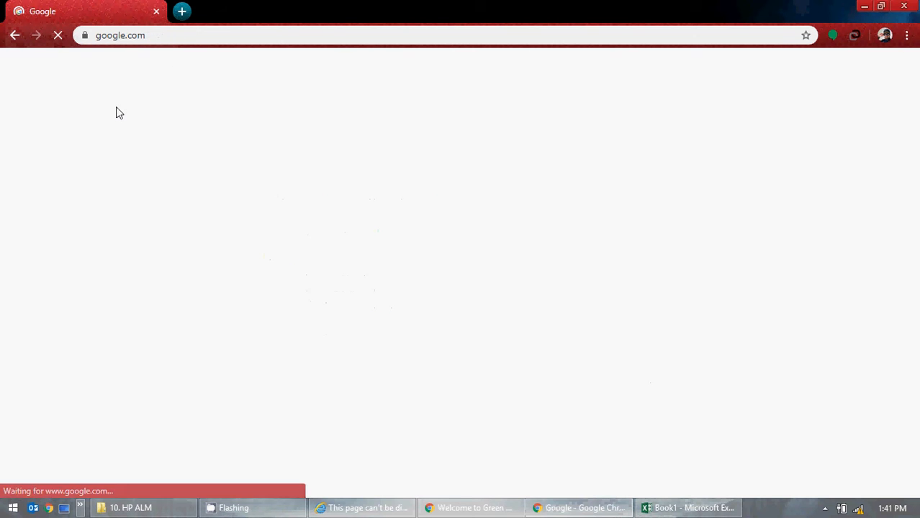
pyautogui.click(915, 5)
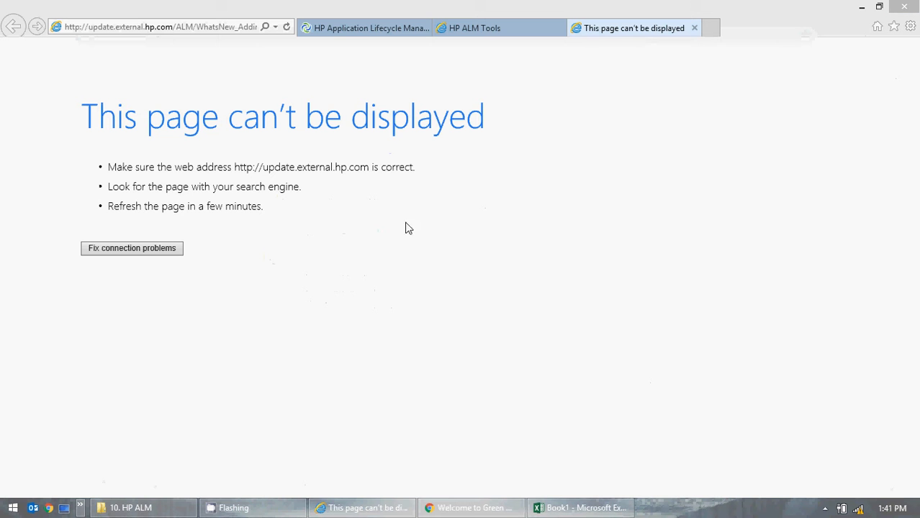
# Step: Replace the failed tab by reopening More HP ALM Add-ins and follow its link to admhelp.microfocus.com/alm
pyautogui.click(694, 30)
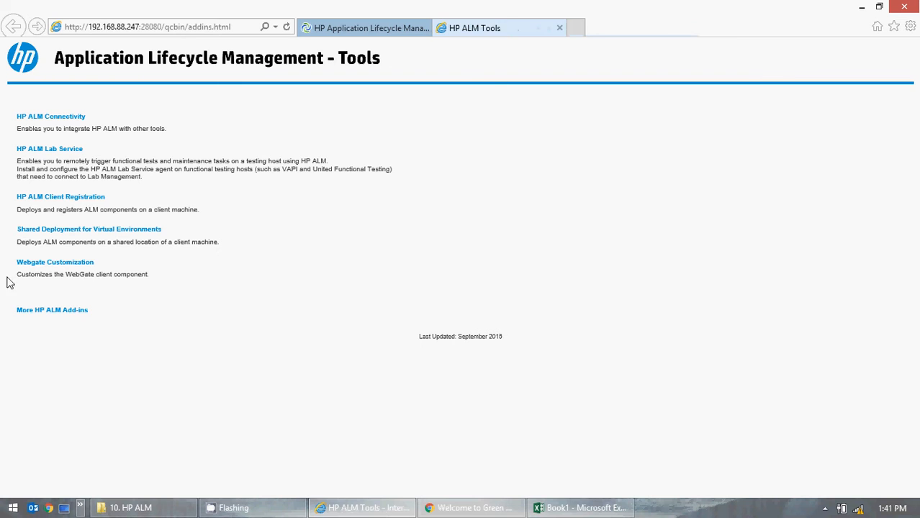
pyautogui.click(49, 310)
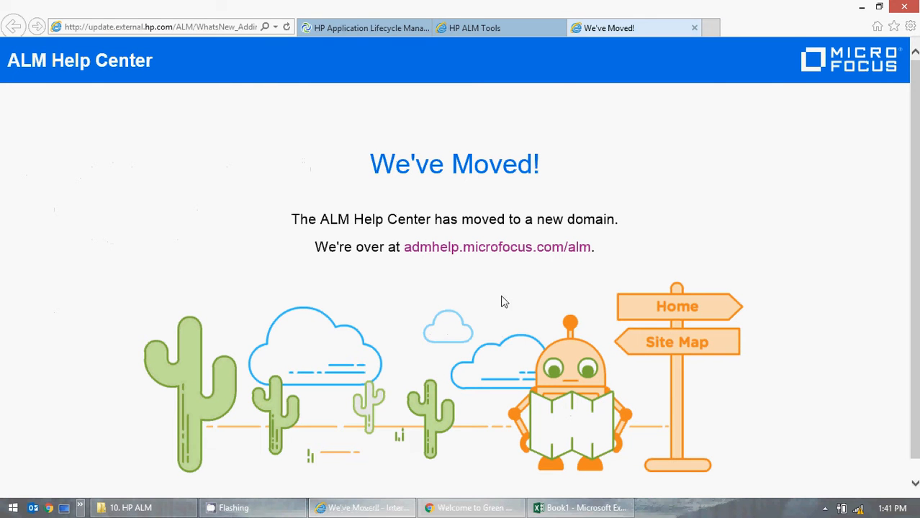
pyautogui.click(473, 249)
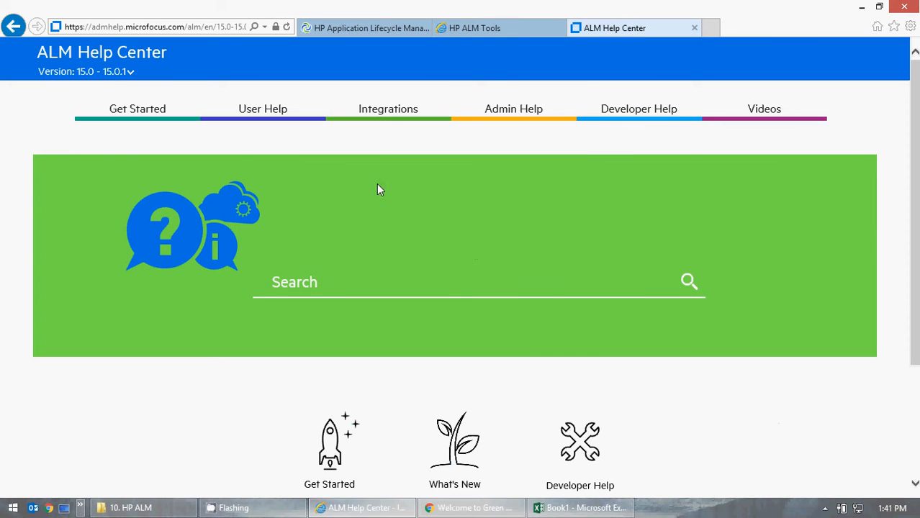
# Step: Open the Microsoft Excel add-in guide from the Integrations section and scroll through its topics
pyautogui.moveTo(389, 115)
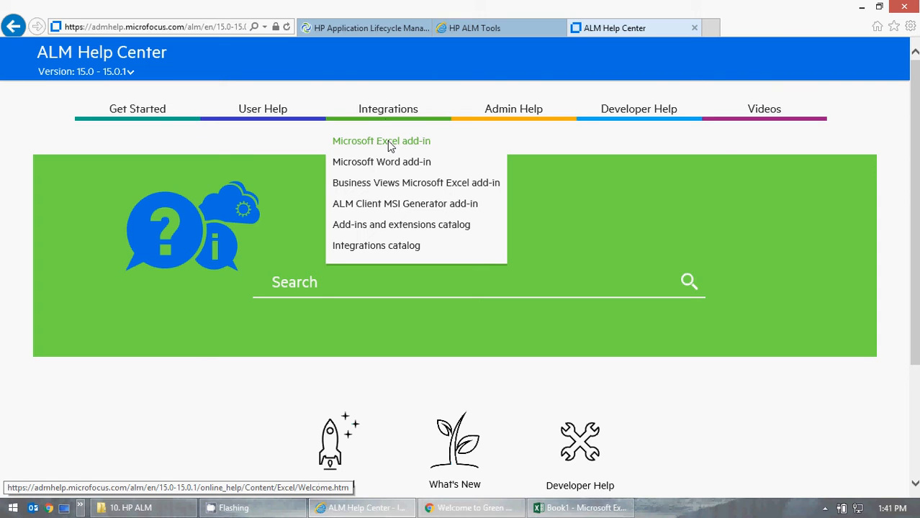
pyautogui.click(388, 142)
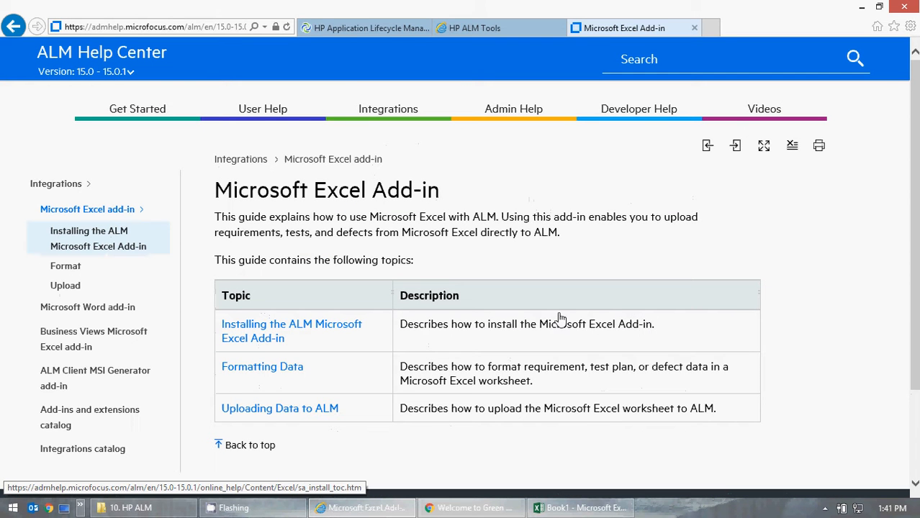
pyautogui.scroll(-2, 805, 317)
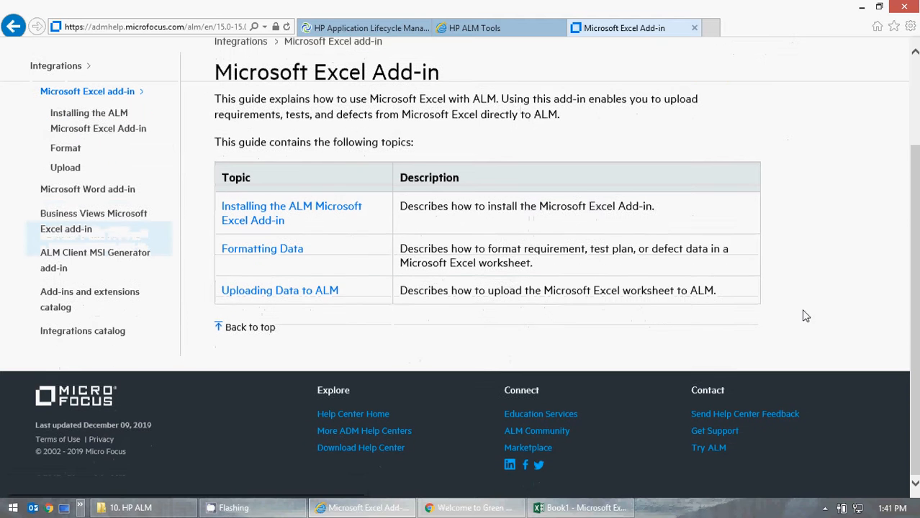
pyautogui.scroll(2, 784, 311)
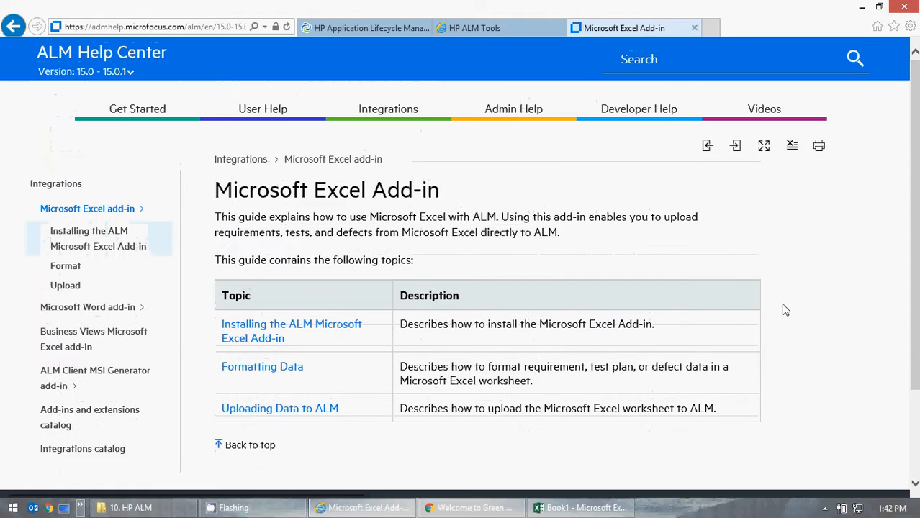
# Step: Open the Installing the ALM Microsoft Excel Add-in topic and its Install section to read the steps
pyautogui.click(258, 347)
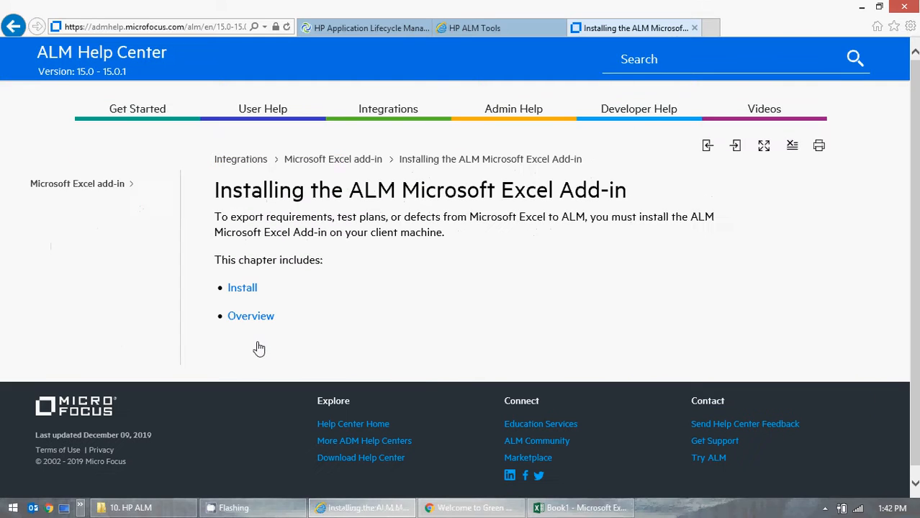
pyautogui.click(242, 288)
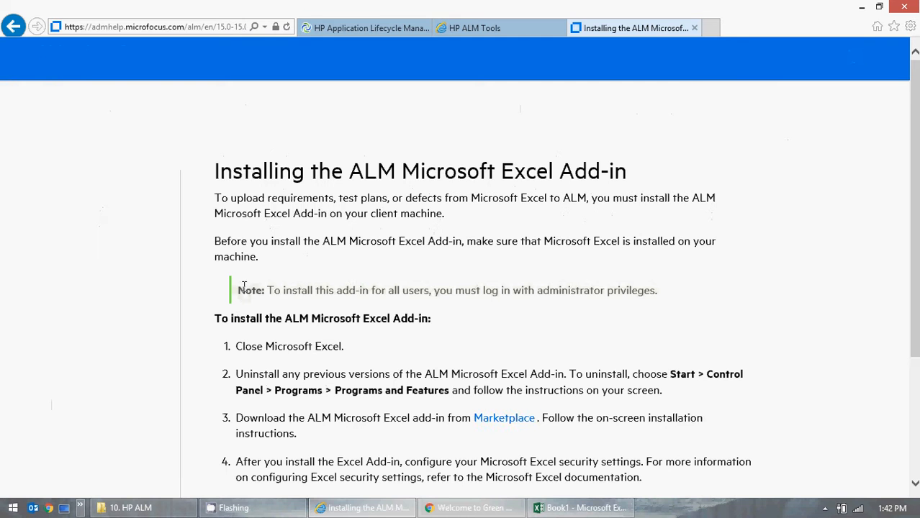
pyautogui.scroll(-3, 414, 334)
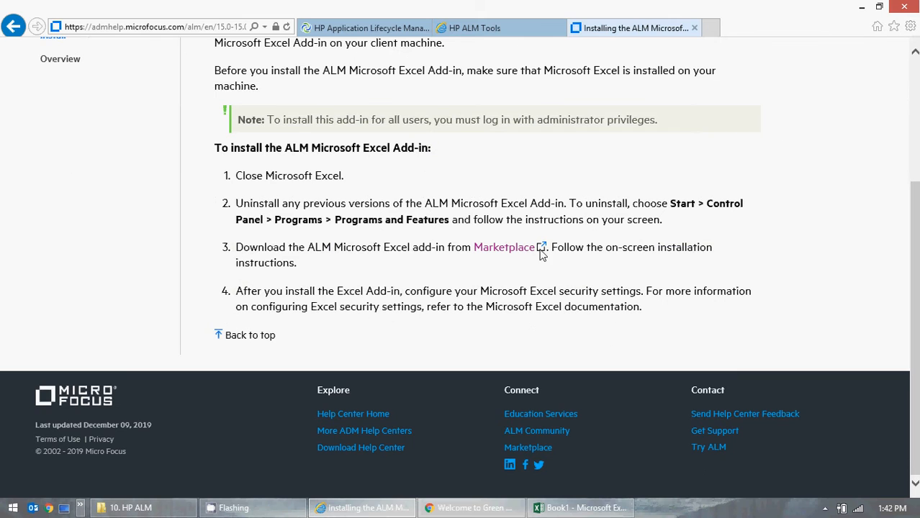
# Step: Follow the Marketplace link to the Microsoft Excel Add-In page on AppDelivery Marketplace
pyautogui.click(504, 248)
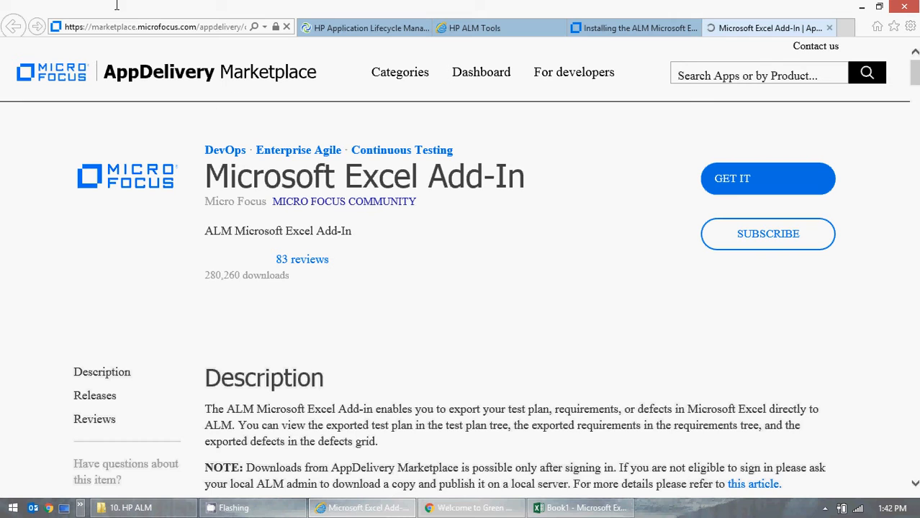
pyautogui.click(183, 33)
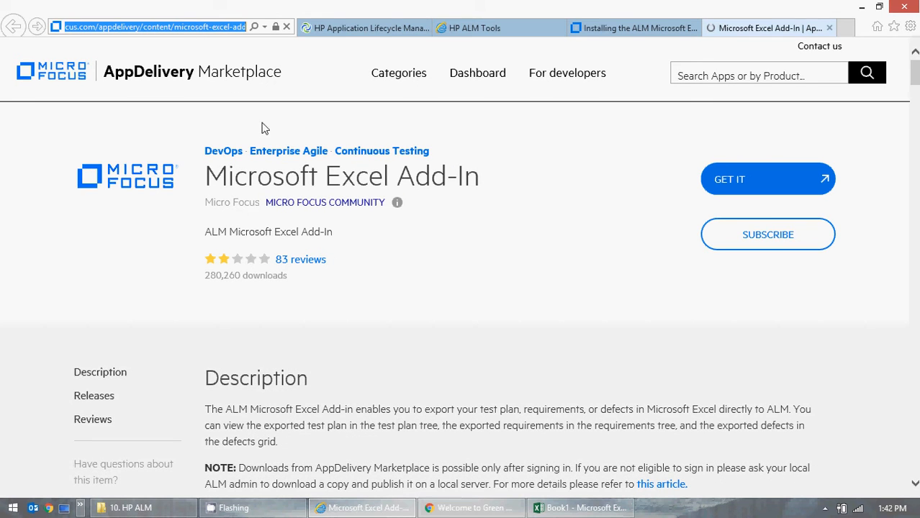
pyautogui.click(408, 308)
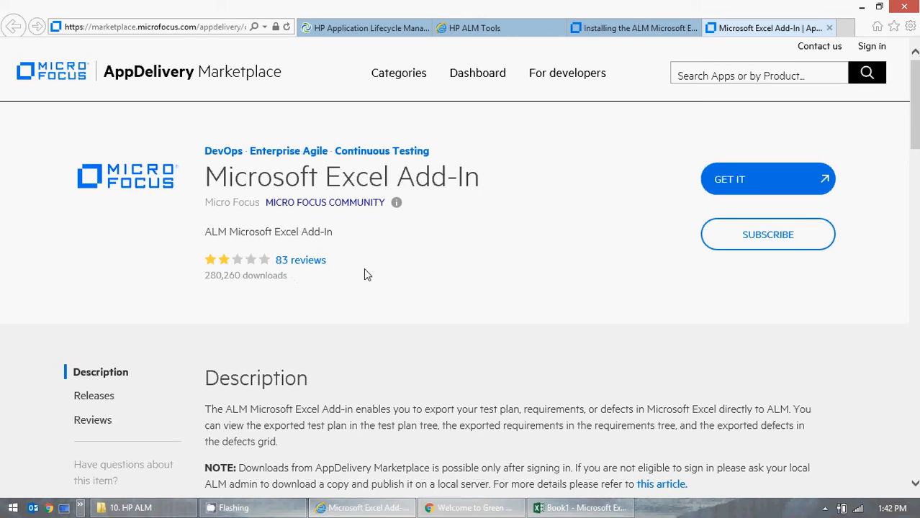
# Step: Browse the add-in's Releases list and expand the release notes for Microsoft Excel Add-In For ALM 12.60, 12.5x and 12.2x
pyautogui.scroll(-5, 367, 270)
pyautogui.scroll(-3, 465, 294)
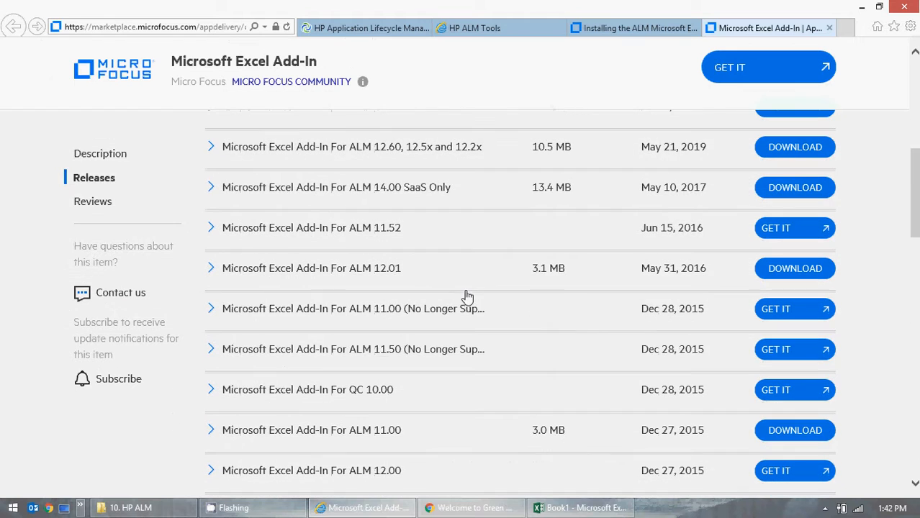
pyautogui.scroll(8, 590, 345)
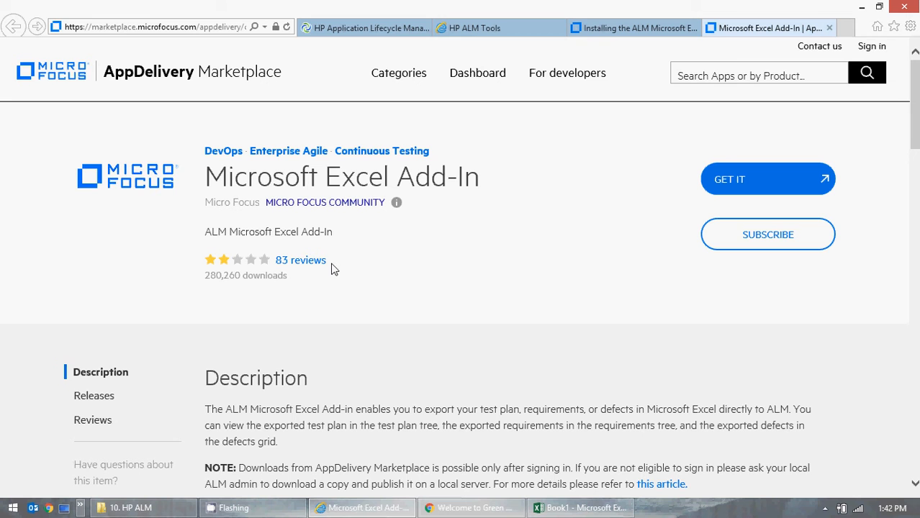
pyautogui.scroll(-7, 501, 322)
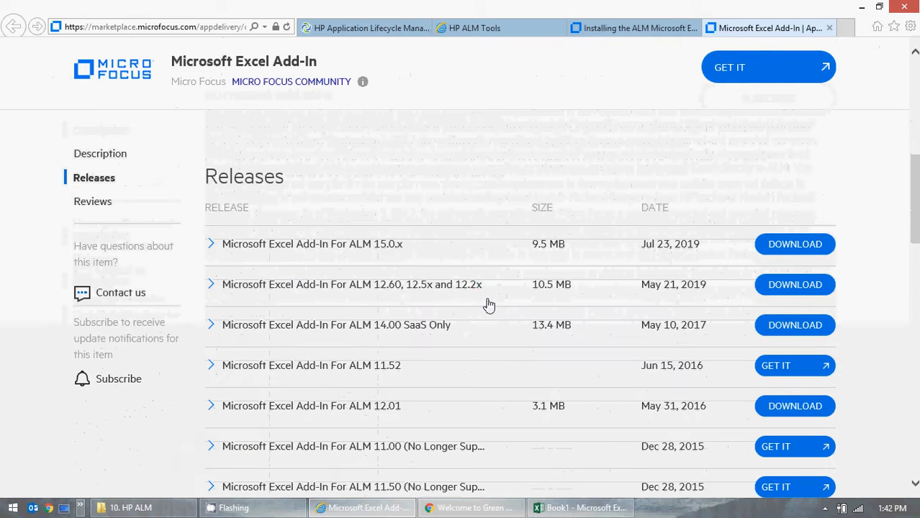
pyautogui.scroll(-1, 486, 301)
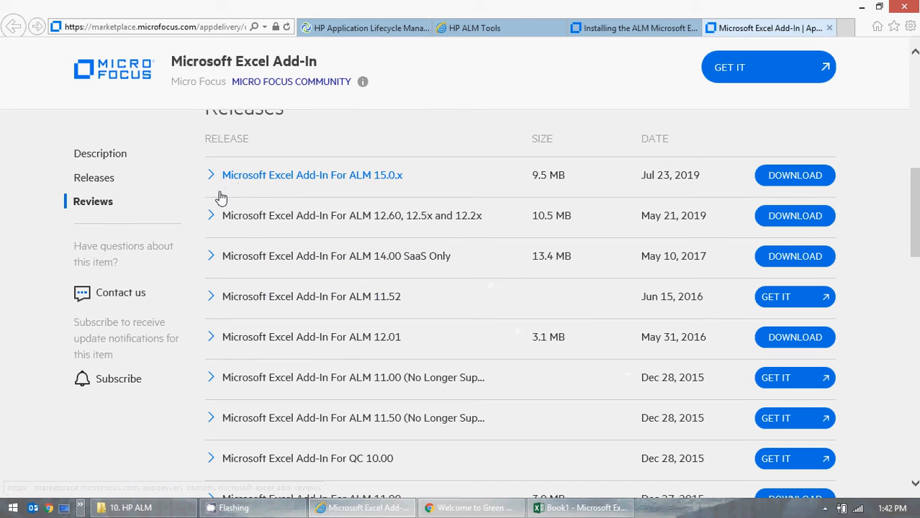
pyautogui.click(216, 220)
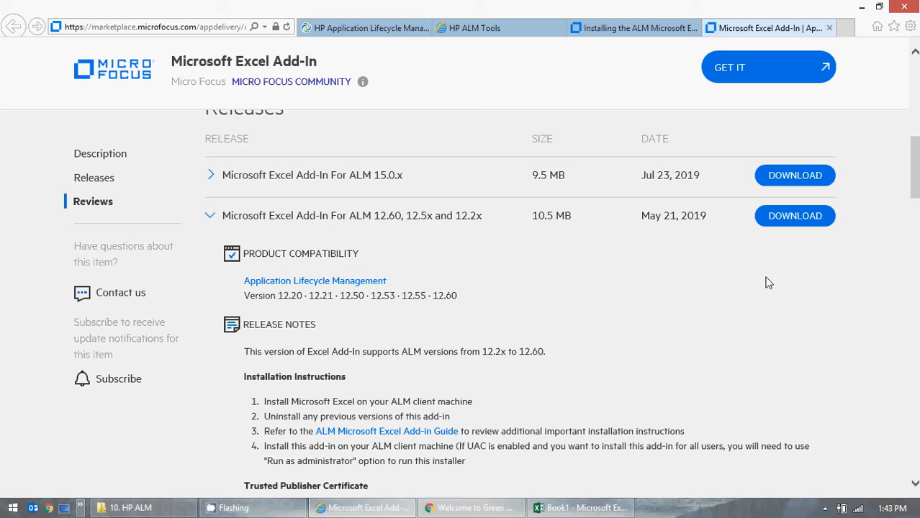
pyautogui.scroll(4, 763, 277)
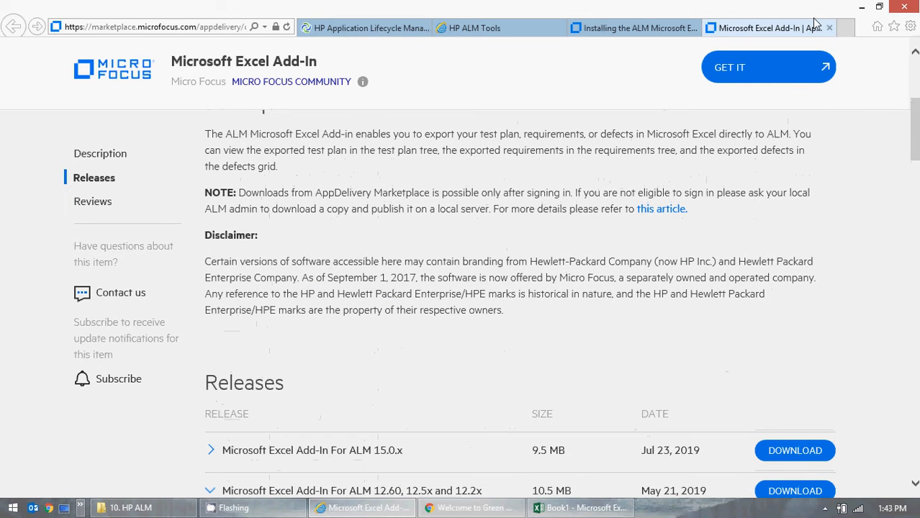
# Step: Close the Marketplace, installation guide and HP ALM Tools tabs
pyautogui.click(829, 28)
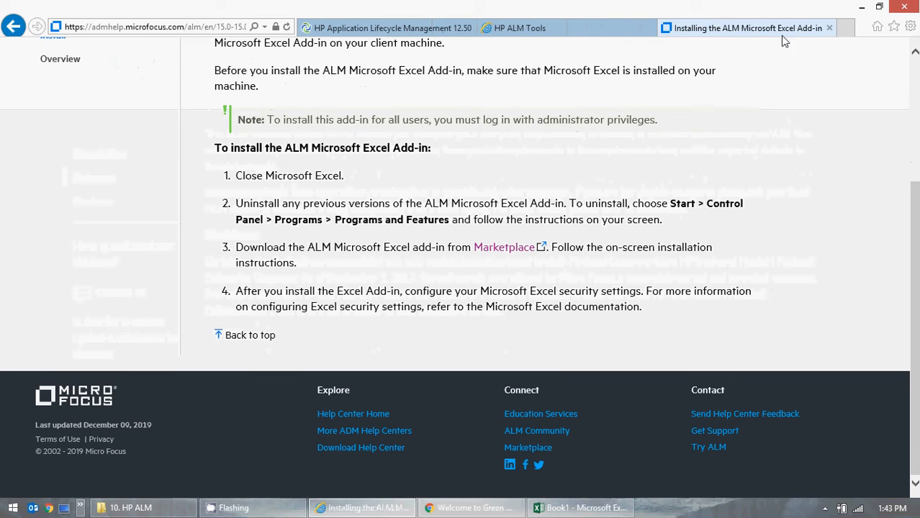
pyautogui.click(830, 28)
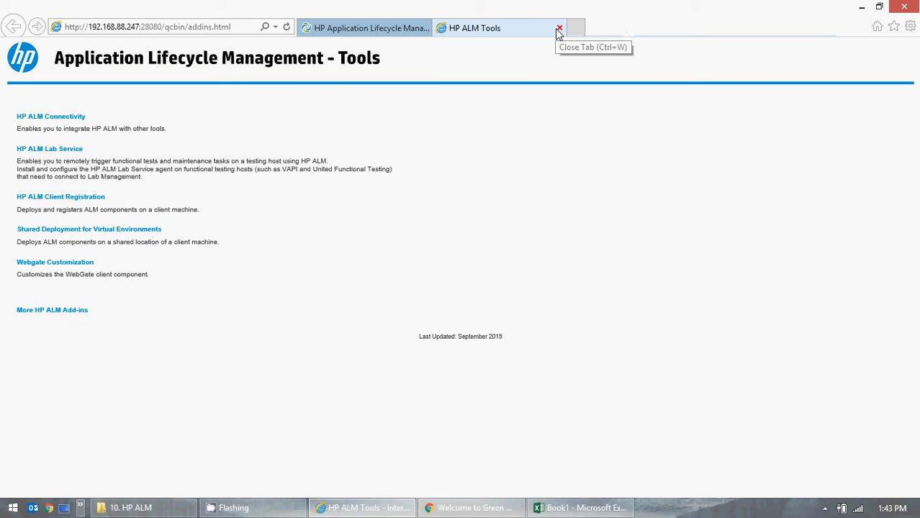
pyautogui.click(558, 27)
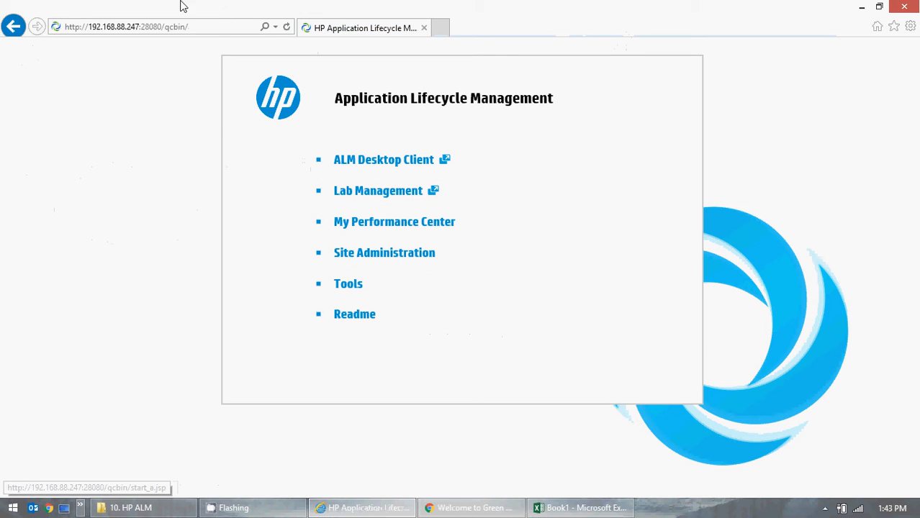
# Step: Launch the ALM Desktop Client from the Application Lifecycle Management start page and switch to the Excel workbook
pyautogui.click(274, 27)
pyautogui.click(207, 55)
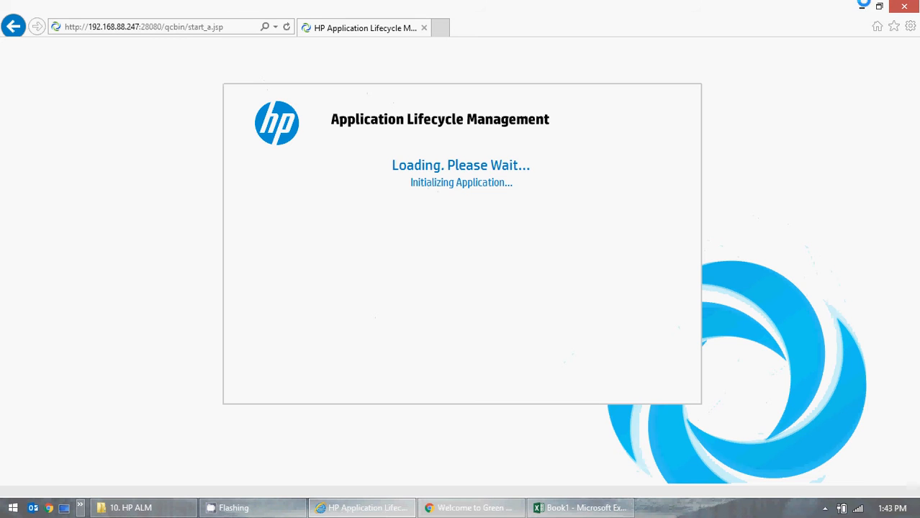
pyautogui.click(580, 510)
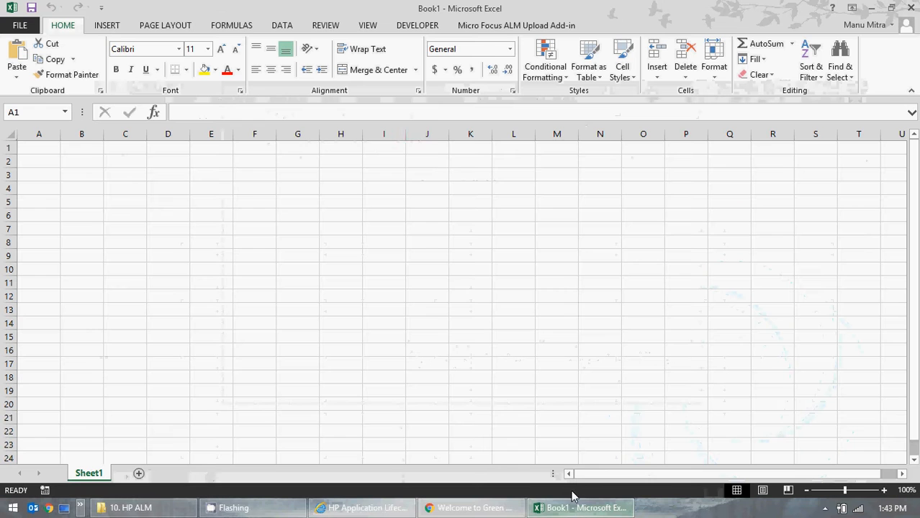
# Step: Log in to Micro Focus ALM from Excel's ALM Upload Add-in, entering the account password and authenticating
pyautogui.click(506, 26)
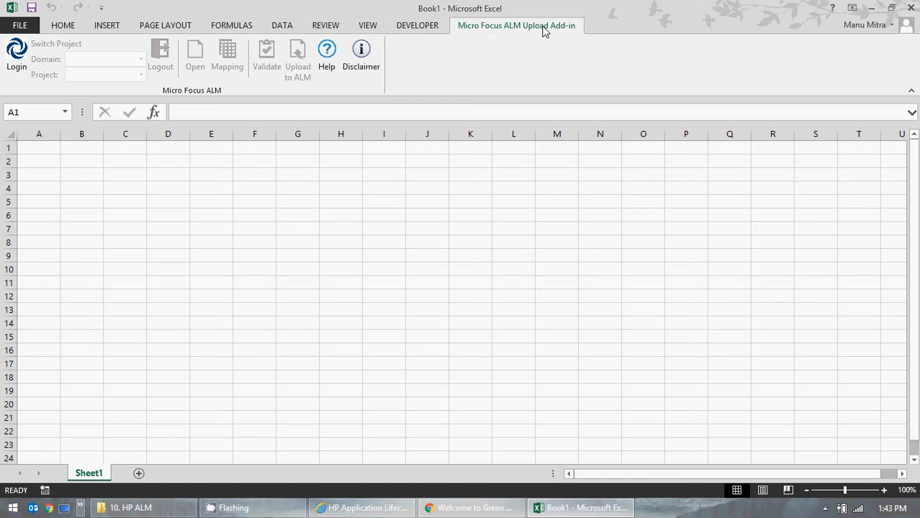
pyautogui.click(14, 61)
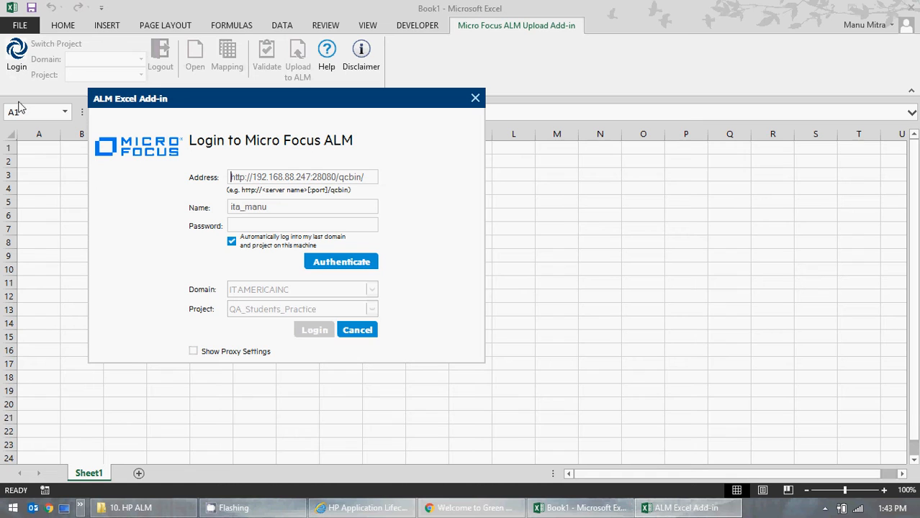
pyautogui.click(304, 223)
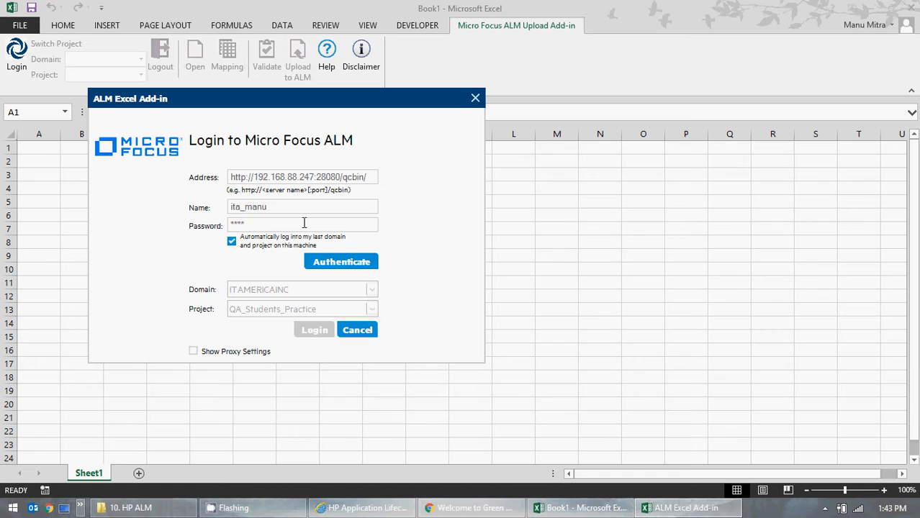
pyautogui.click(351, 263)
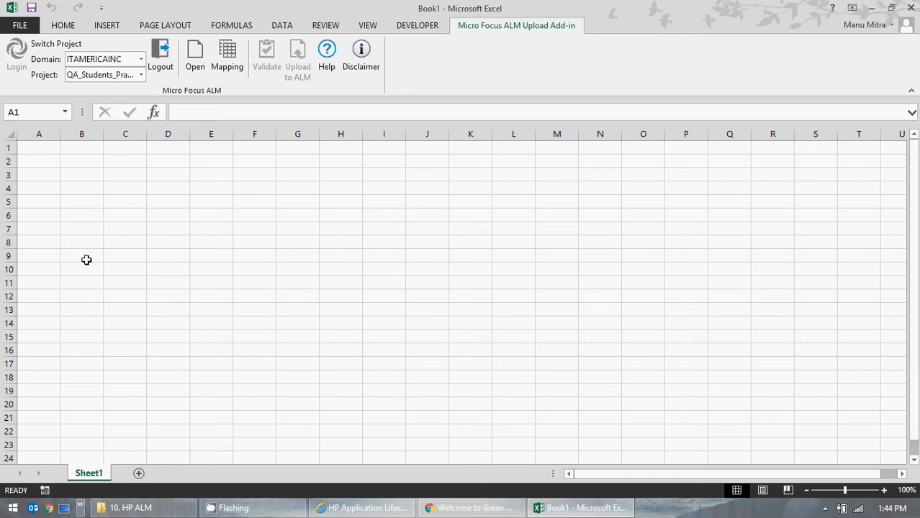
pyautogui.click(13, 61)
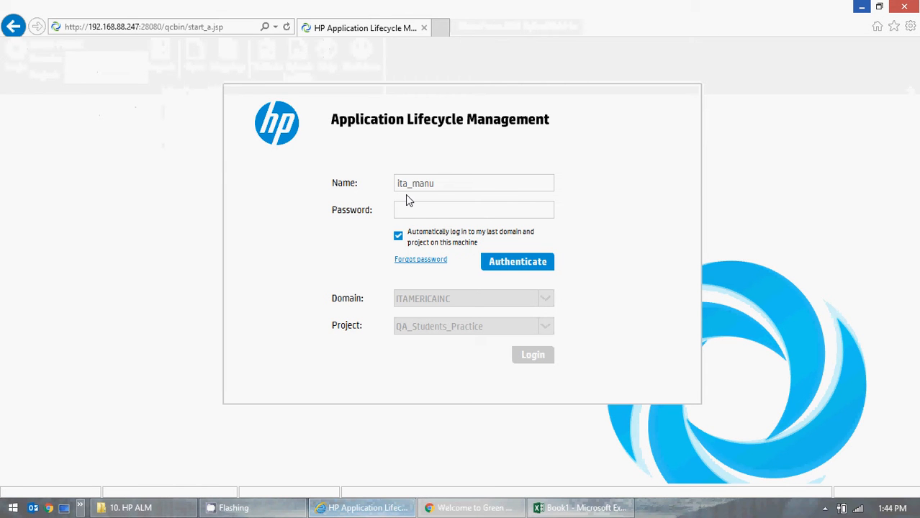
# Step: Authenticate on the ALM web client login with the account password, then minimise the logged-in ALM window
pyautogui.click(431, 213)
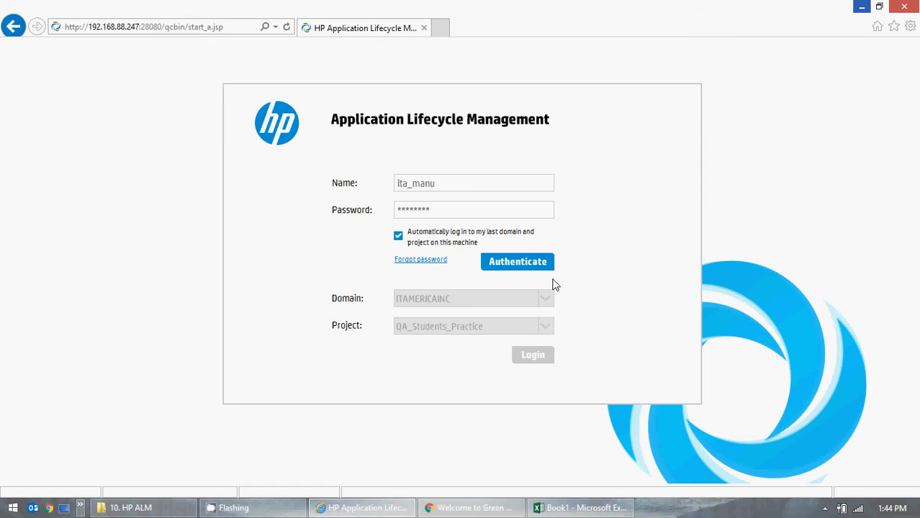
pyautogui.click(518, 262)
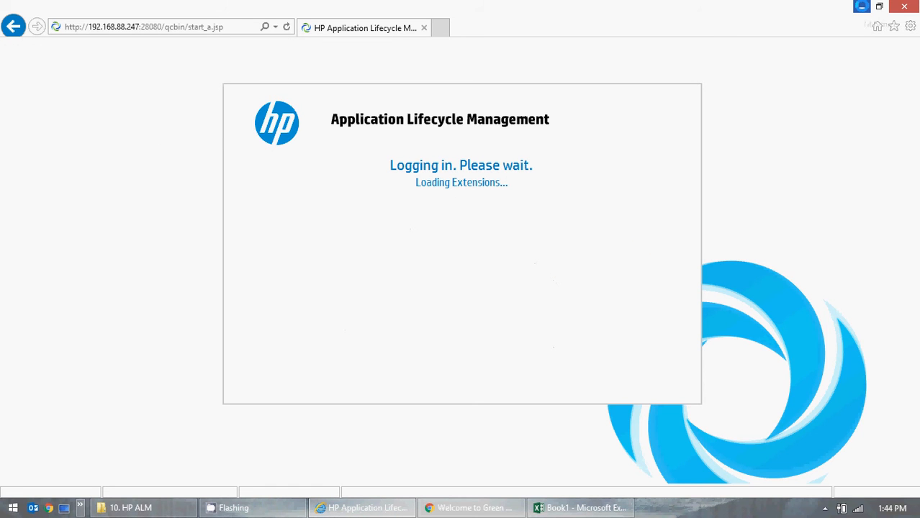
pyautogui.hotkey('alt', 'Tab')
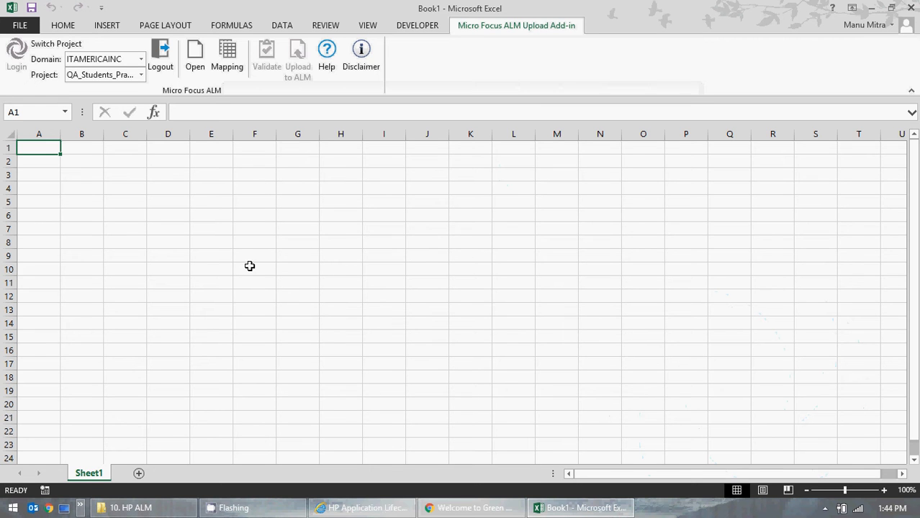
pyautogui.click(363, 508)
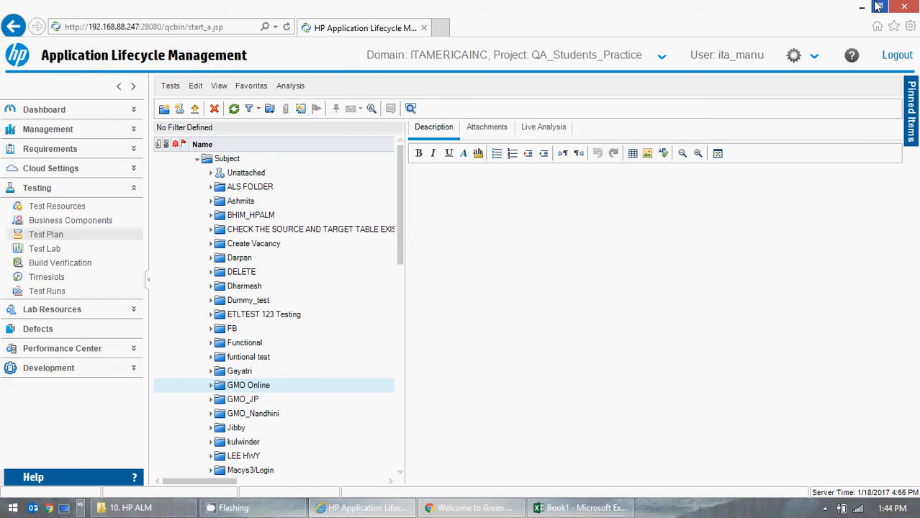
pyautogui.click(866, 8)
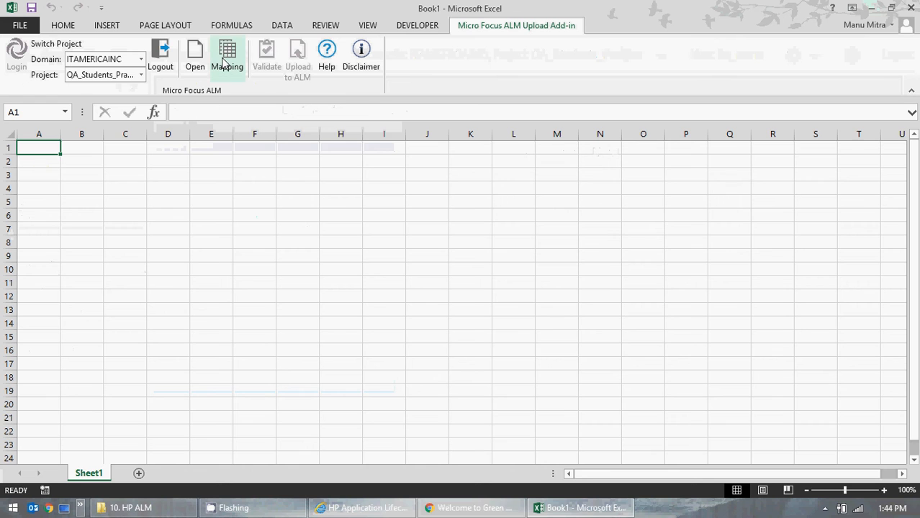
# Step: Open the add-in's Field Mapping dialog, set the entity type to Tests, and scroll the ALM Field list
pyautogui.click(224, 63)
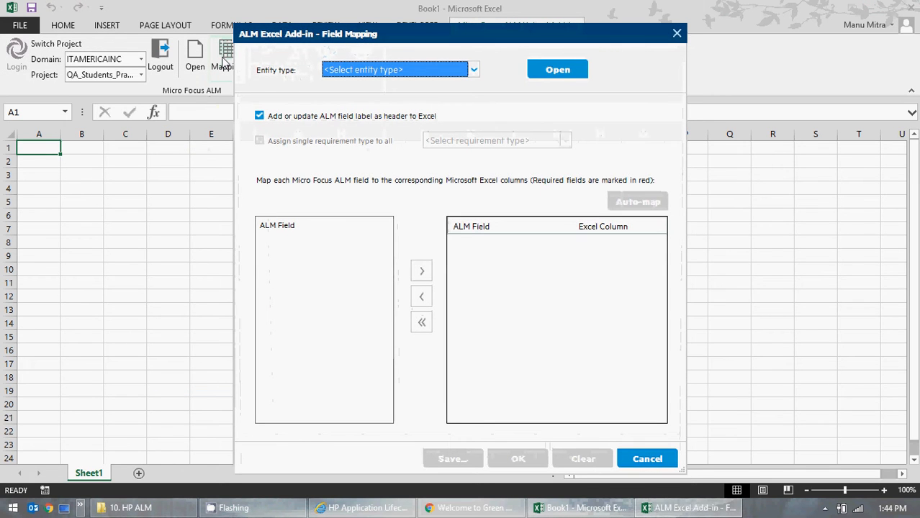
pyautogui.click(474, 69)
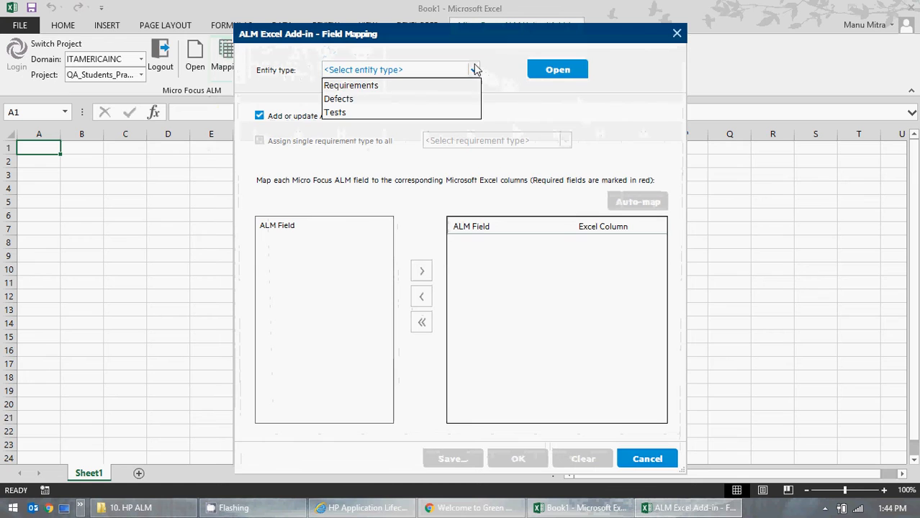
pyautogui.click(351, 113)
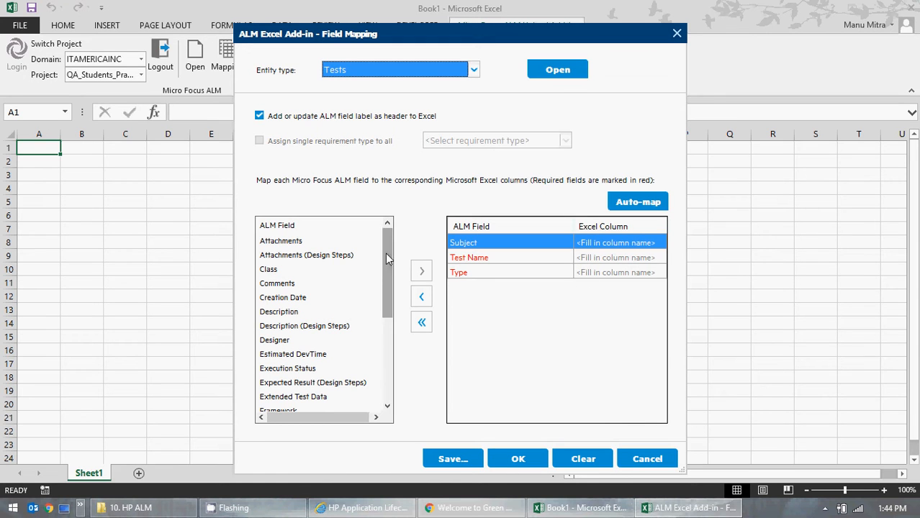
pyautogui.moveTo(385, 252); pyautogui.dragTo(385, 268)
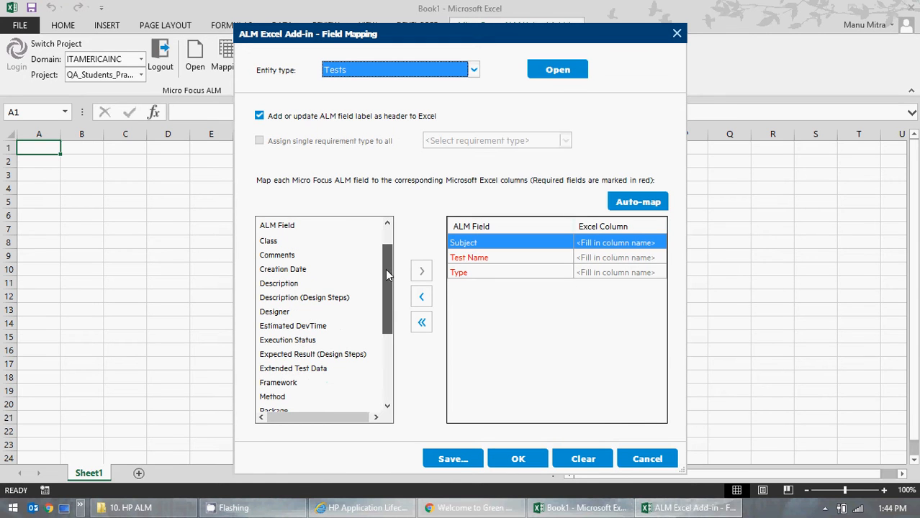
# Step: Add the Description (Design Steps) and Expected Result (Design Steps) fields to the mapped field list
pyautogui.click(334, 298)
pyautogui.click(421, 271)
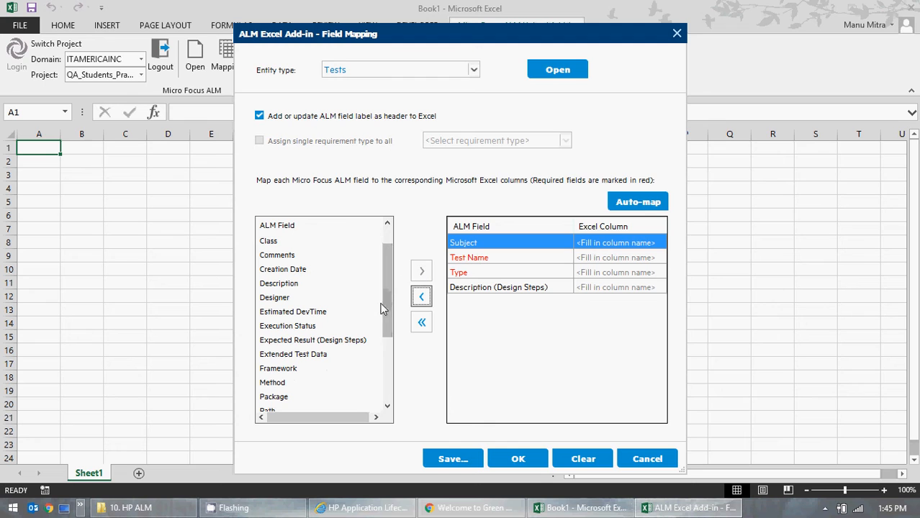
pyautogui.click(343, 341)
pyautogui.click(421, 272)
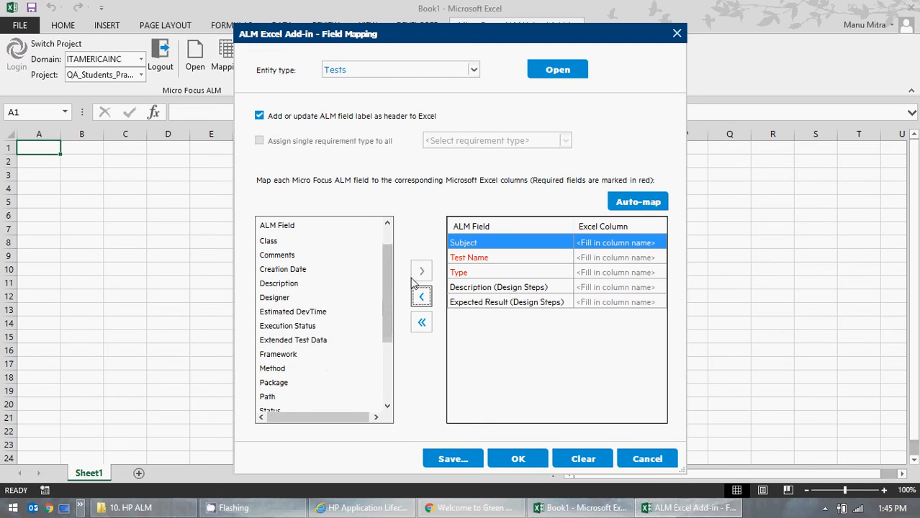
pyautogui.moveTo(388, 295); pyautogui.dragTo(391, 338)
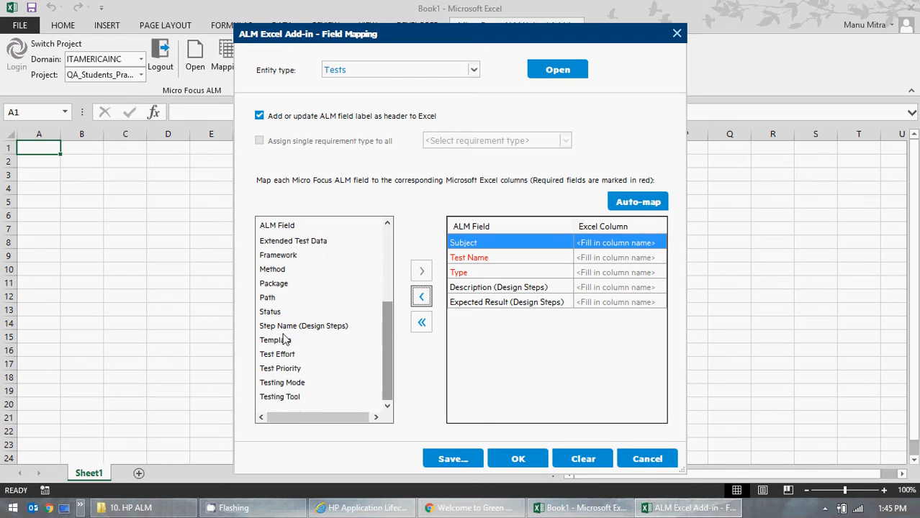
# Step: Remove the Description (Design Steps) and Expected Result (Design Steps) fields from the mapped list
pyautogui.click(501, 287)
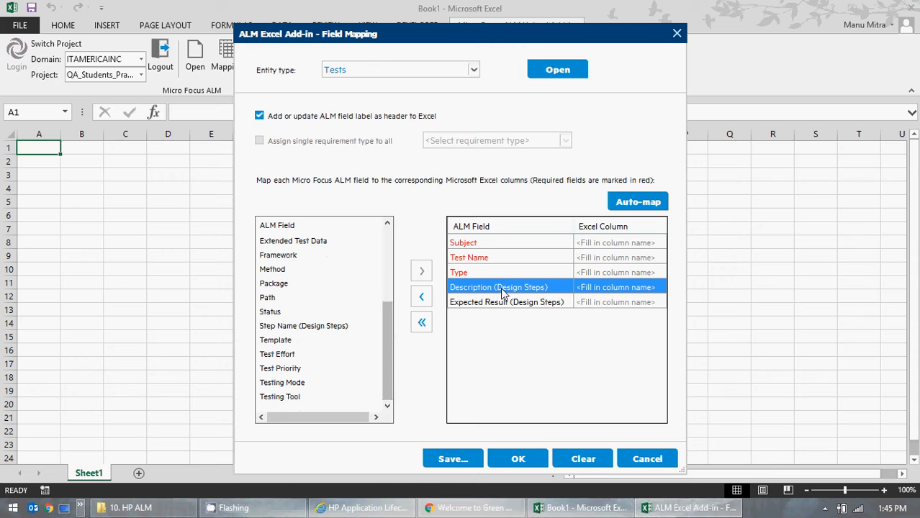
pyautogui.click(421, 297)
pyautogui.click(422, 297)
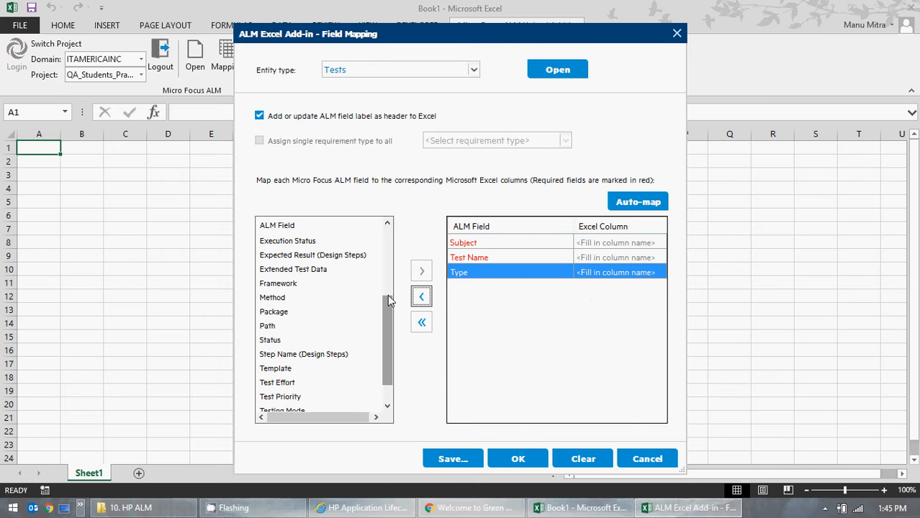
# Step: Add Step Name (Design Steps), Description (Design Steps) and Expected Result (Design Steps) to the mapped fields in that order
pyautogui.click(338, 354)
pyautogui.click(424, 271)
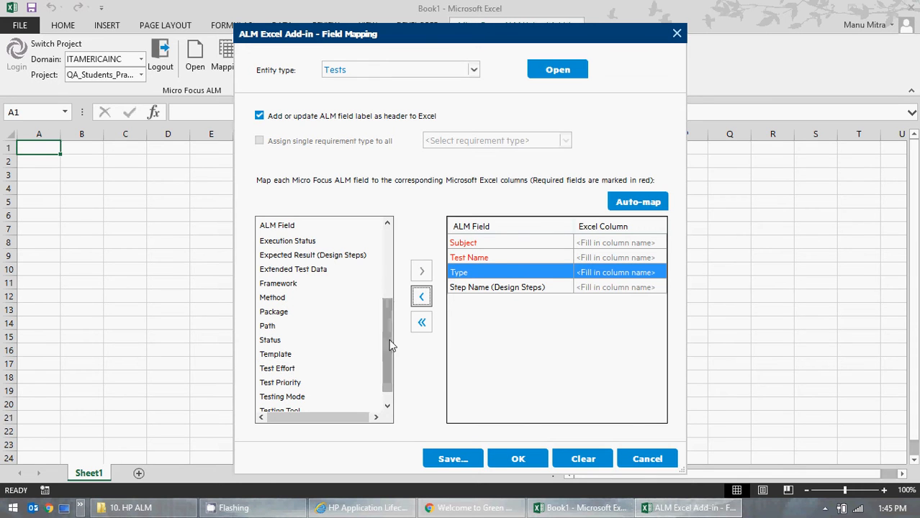
pyautogui.moveTo(387, 345); pyautogui.dragTo(387, 292)
pyautogui.click(343, 298)
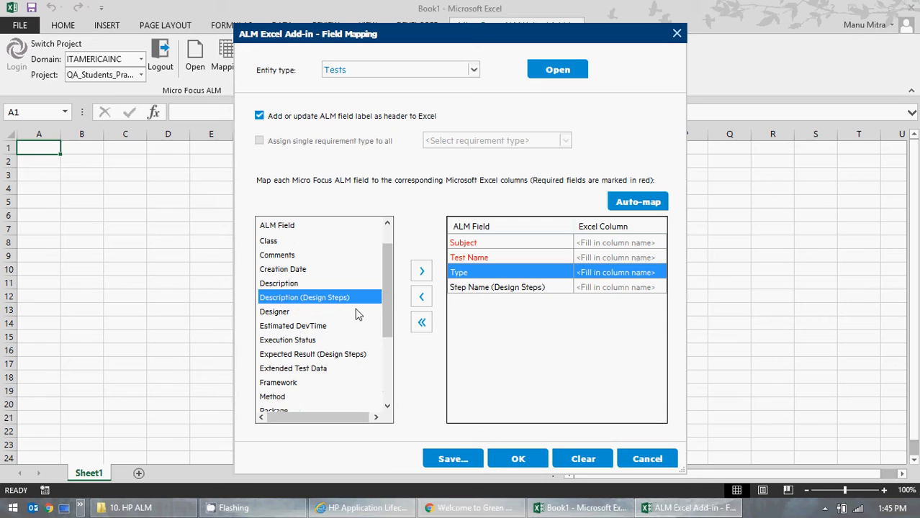
pyautogui.click(422, 271)
pyautogui.click(343, 341)
pyautogui.click(425, 274)
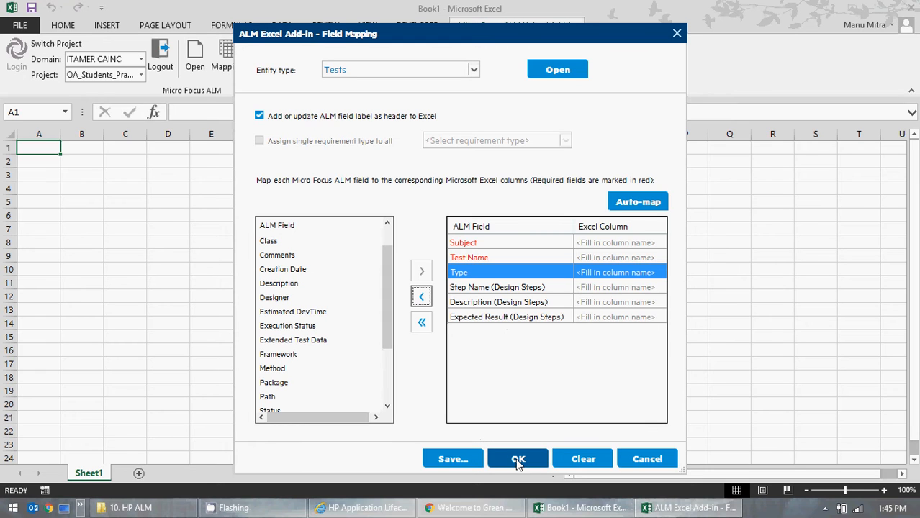
# Step: Assign Excel columns A, B and C to the Subject, Test Name and Type fields
pyautogui.click(616, 245)
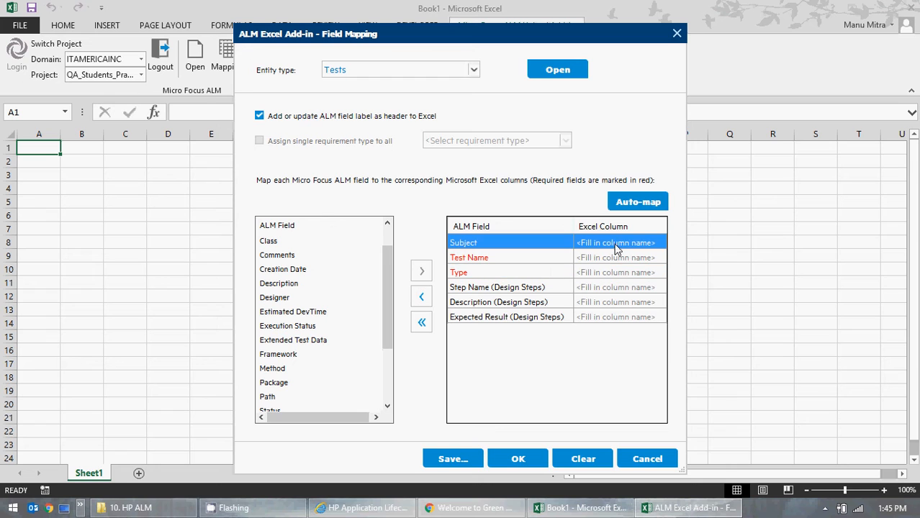
pyautogui.click(612, 243)
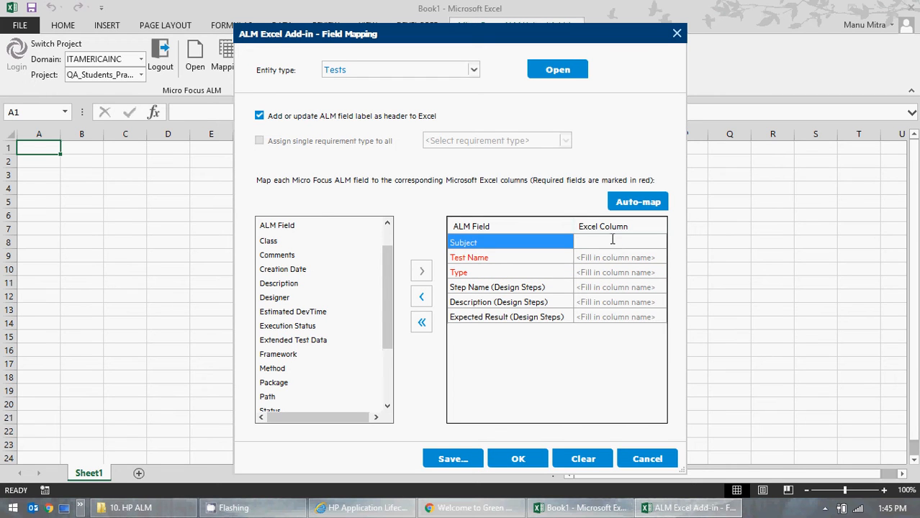
pyautogui.click(615, 262)
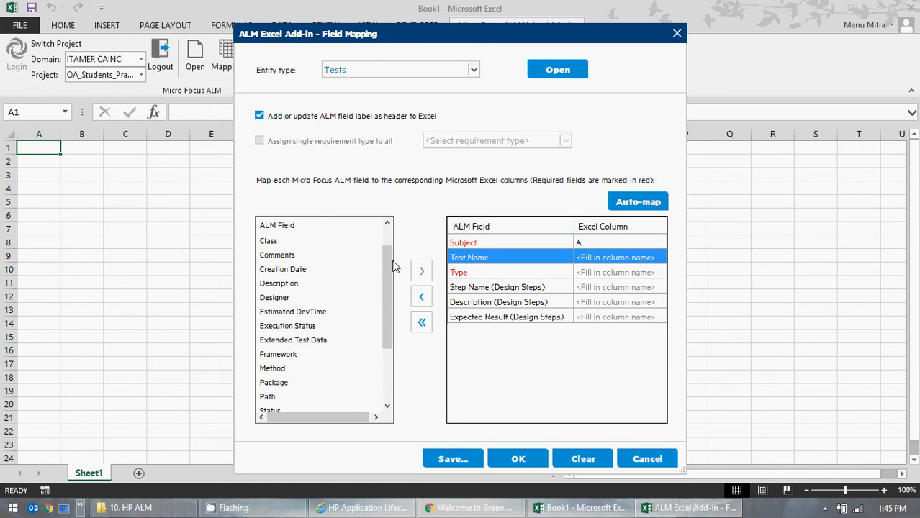
pyautogui.click(594, 259)
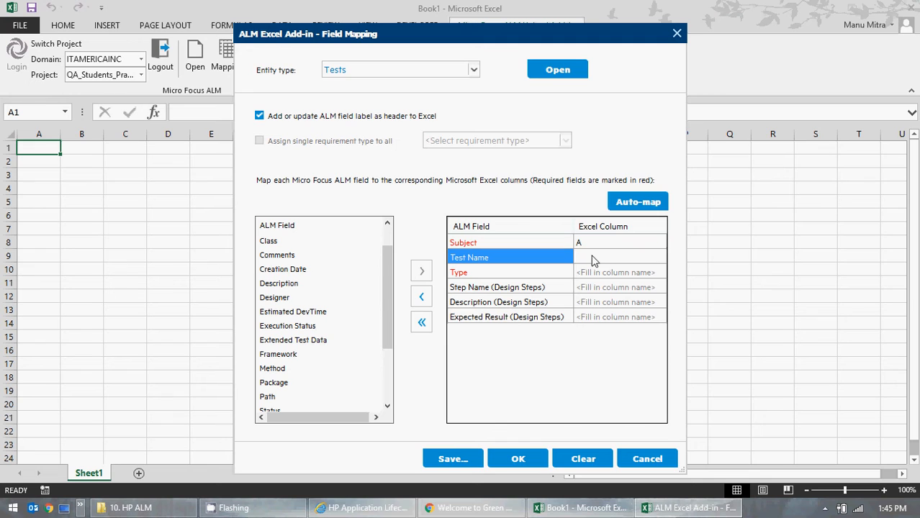
pyautogui.write('B')
pyautogui.click(598, 268)
pyautogui.click(598, 268)
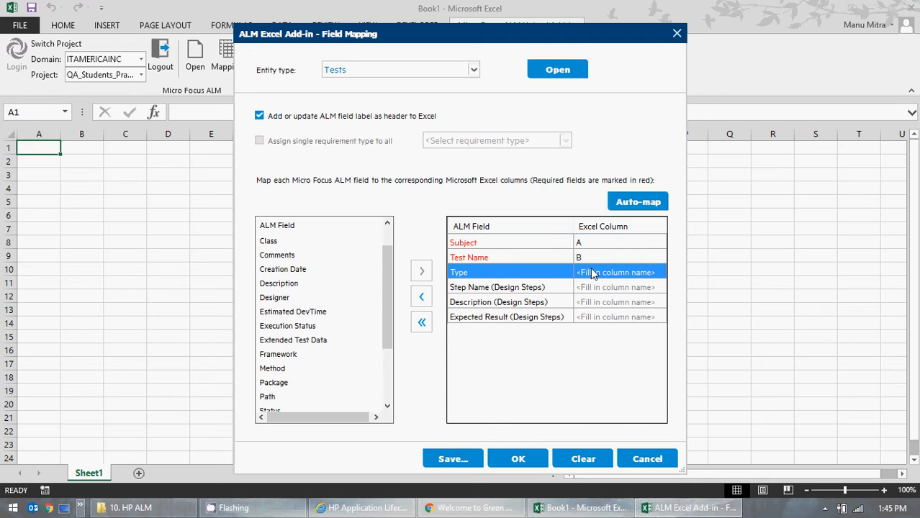
pyautogui.write('C')
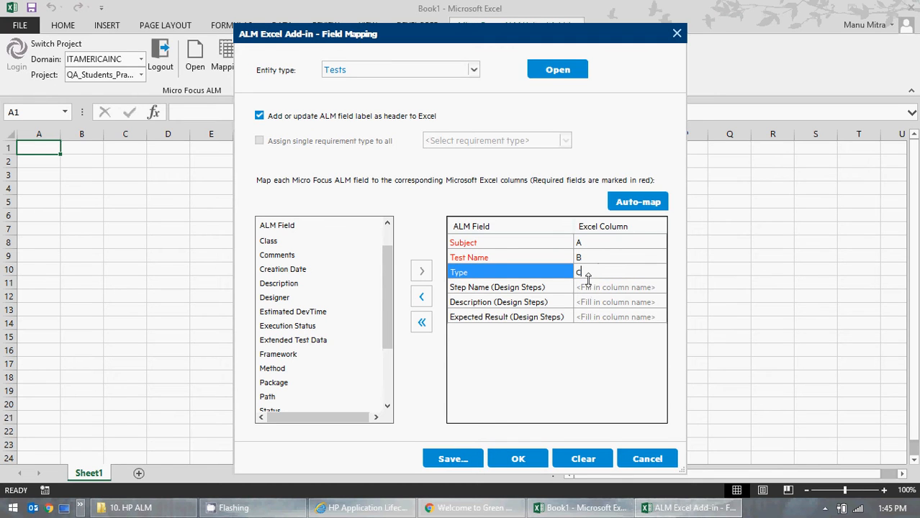
# Step: Assign columns D, E and F to Step Name, Description and Expected Result (Design Steps), and apply the field mapping
pyautogui.click(588, 288)
pyautogui.click(589, 288)
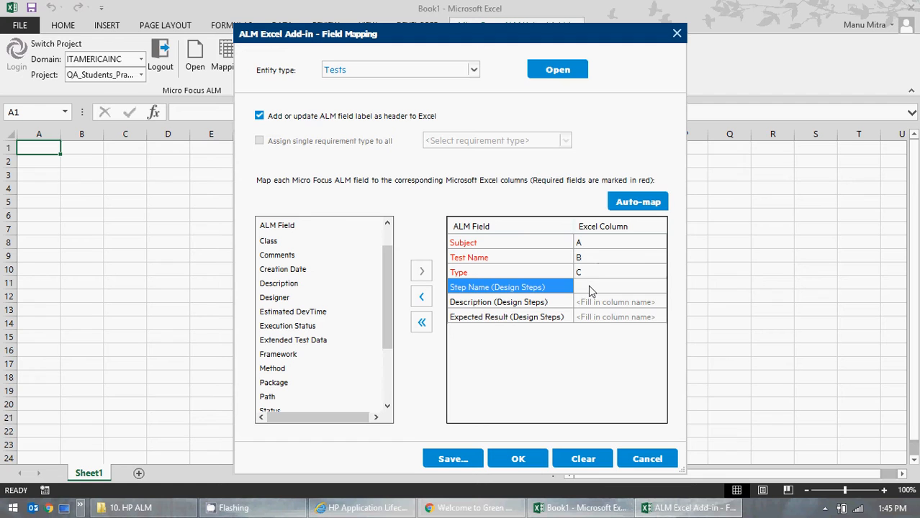
pyautogui.write('D')
pyautogui.click(595, 303)
pyautogui.click(618, 306)
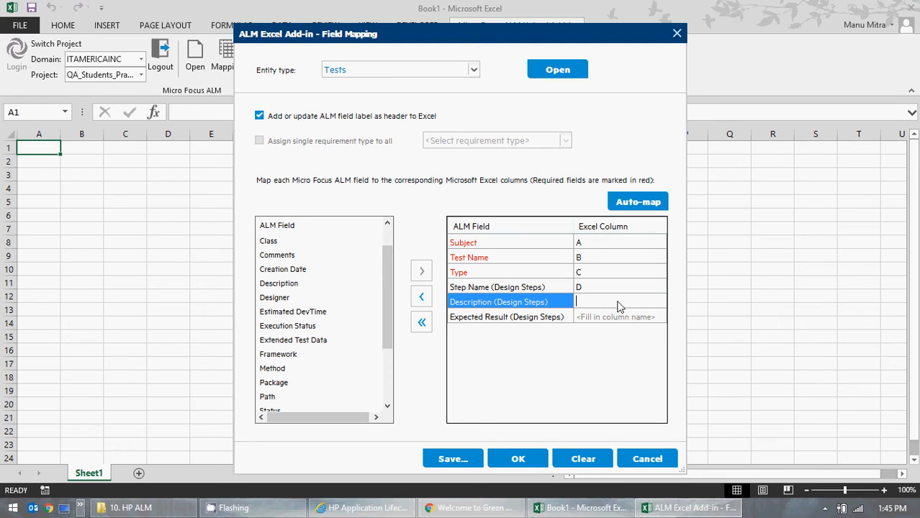
pyautogui.click(595, 317)
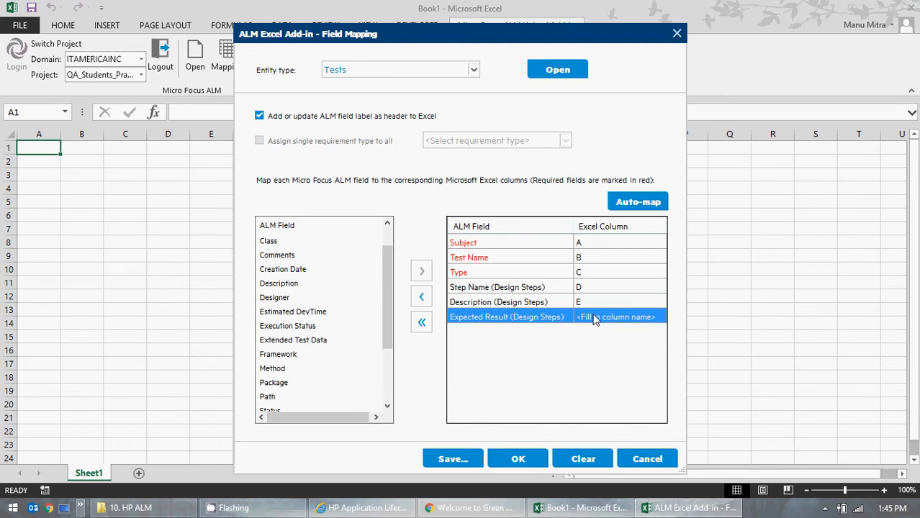
pyautogui.write('F')
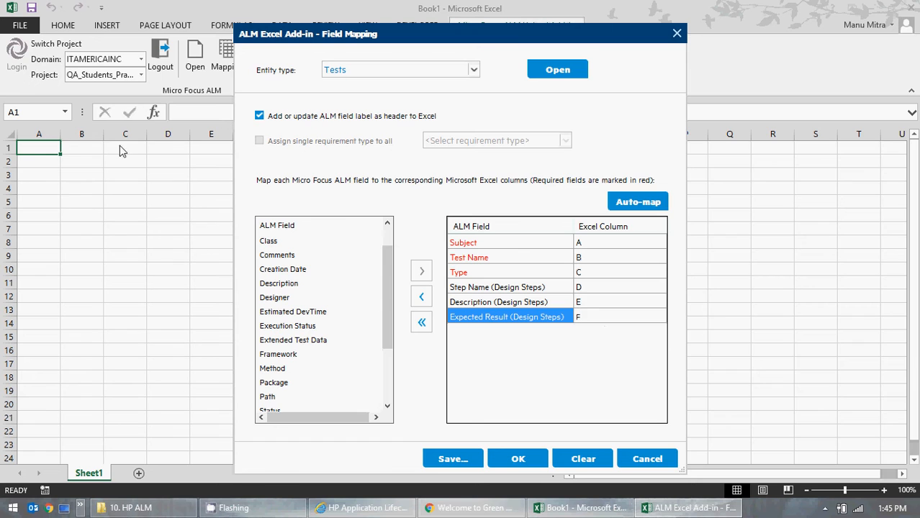
pyautogui.click(516, 461)
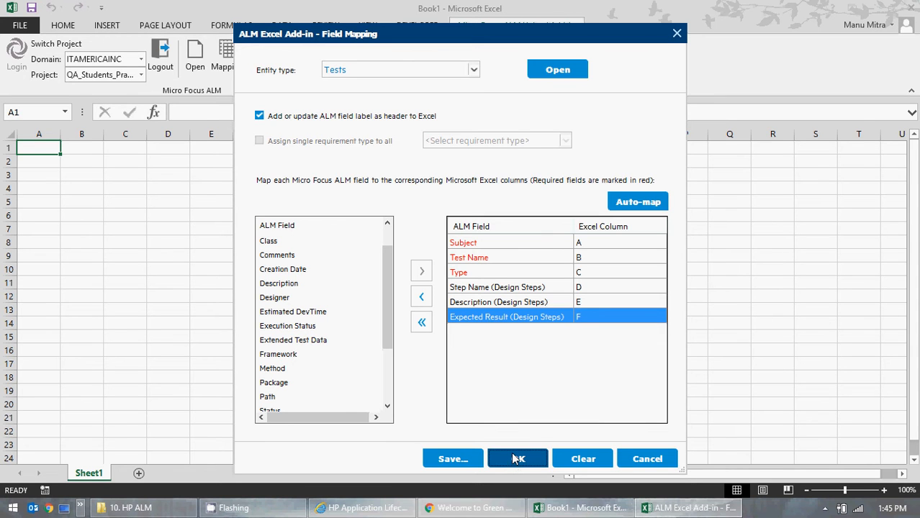
pyautogui.click(514, 458)
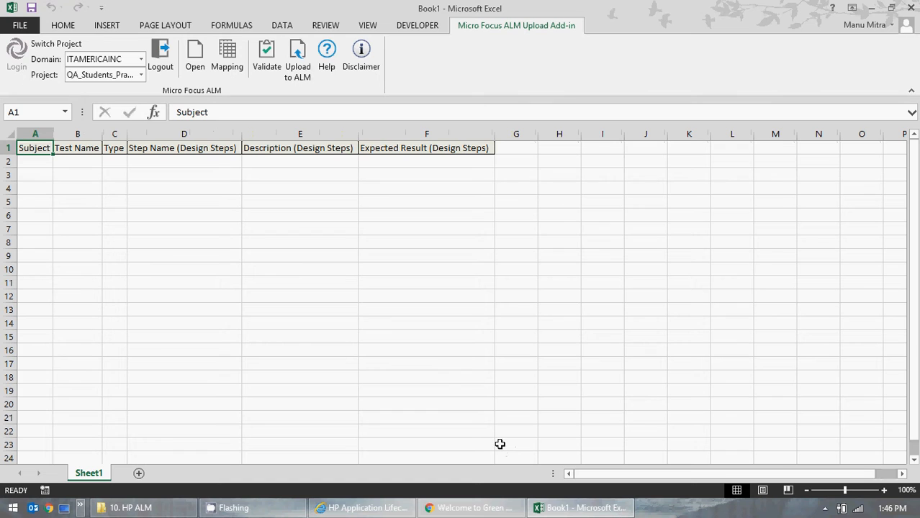
pyautogui.click(344, 307)
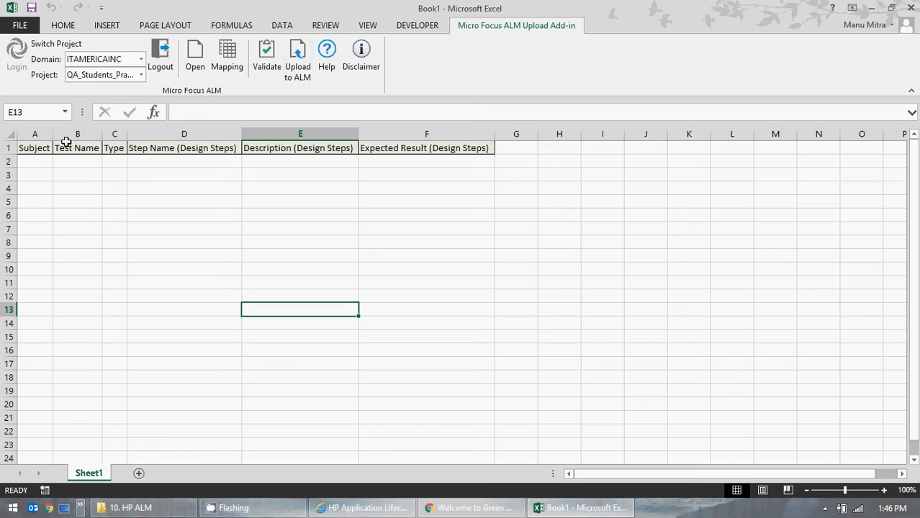
pyautogui.click(386, 509)
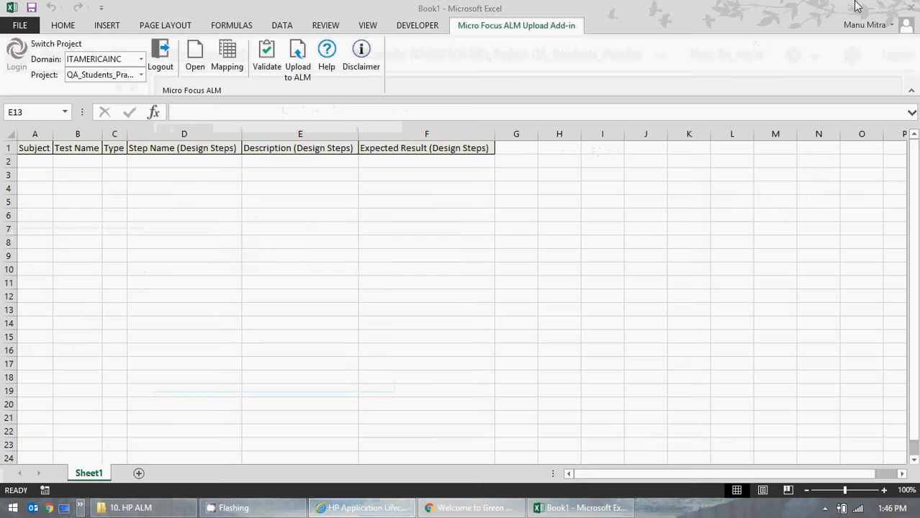
pyautogui.click(862, 7)
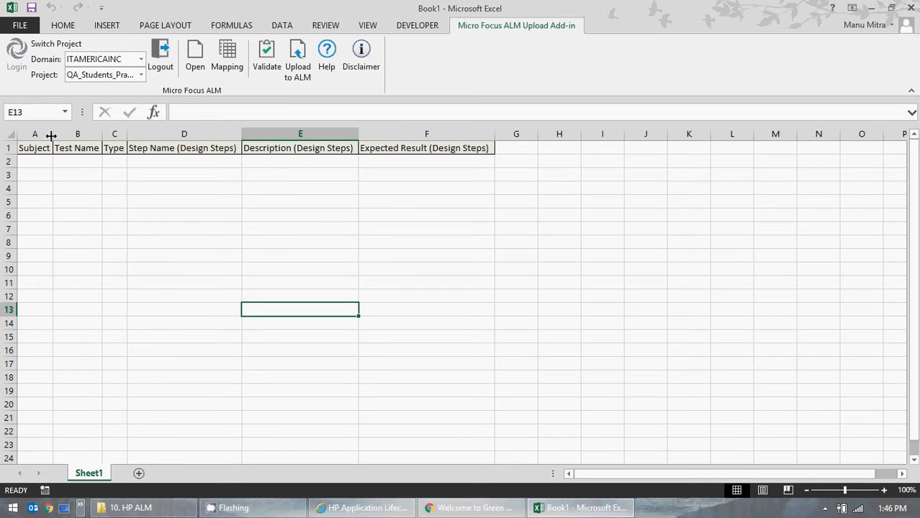
# Step: Widen the Subject column and enter Udemy GMO Online as the subject in A2
pyautogui.moveTo(51, 135); pyautogui.dragTo(66, 135)
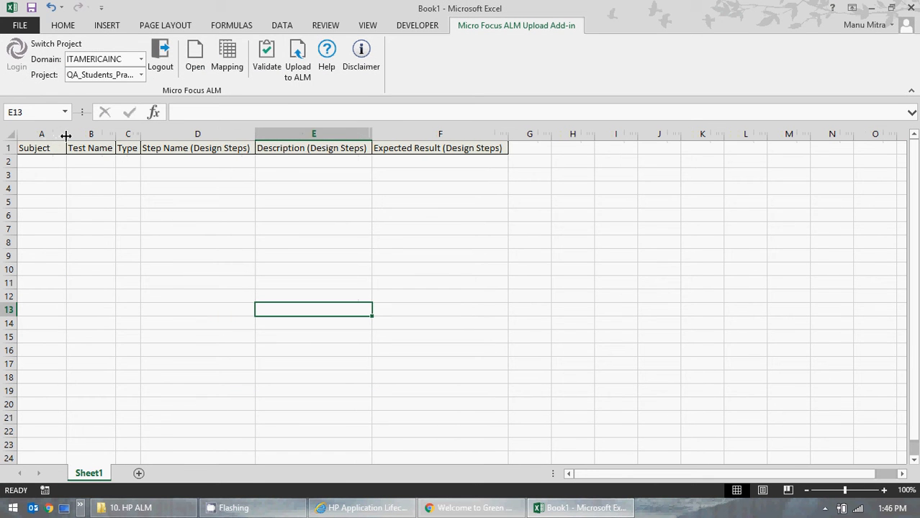
pyautogui.click(31, 162)
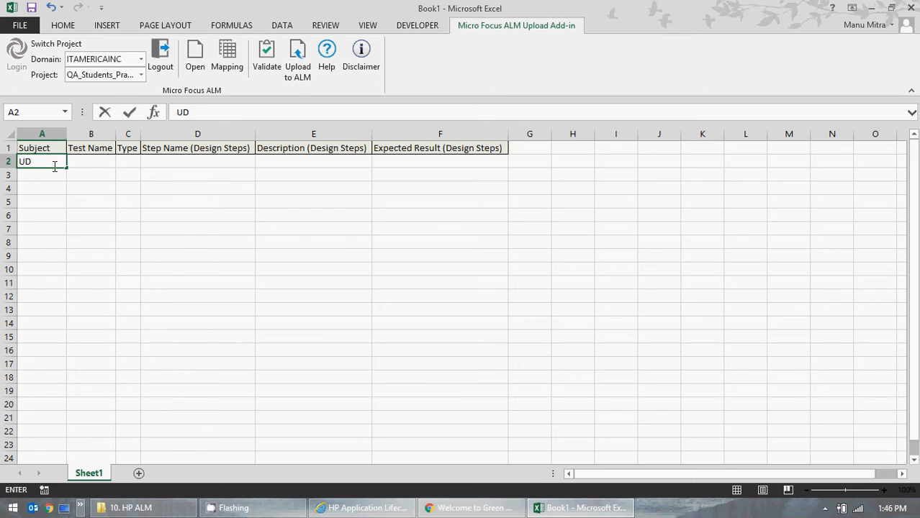
pyautogui.write('my ')
pyautogui.write('my GM')
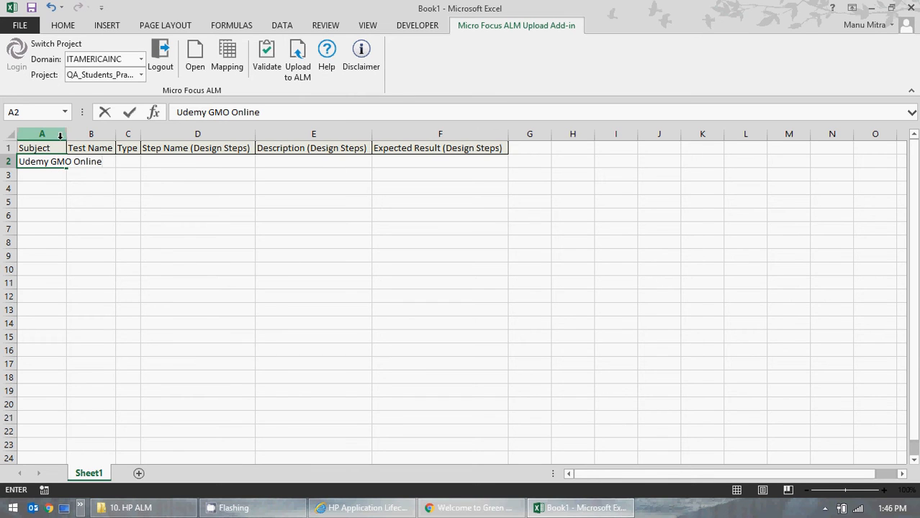
# Step: Widen the Test Name and Type columns and enter Manual as the type in C2
pyautogui.click(95, 226)
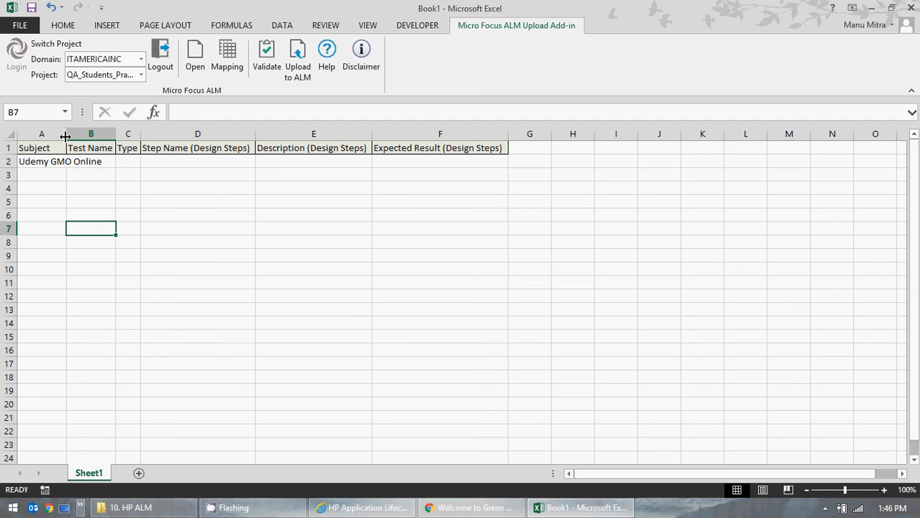
pyautogui.moveTo(65, 137); pyautogui.dragTo(118, 138)
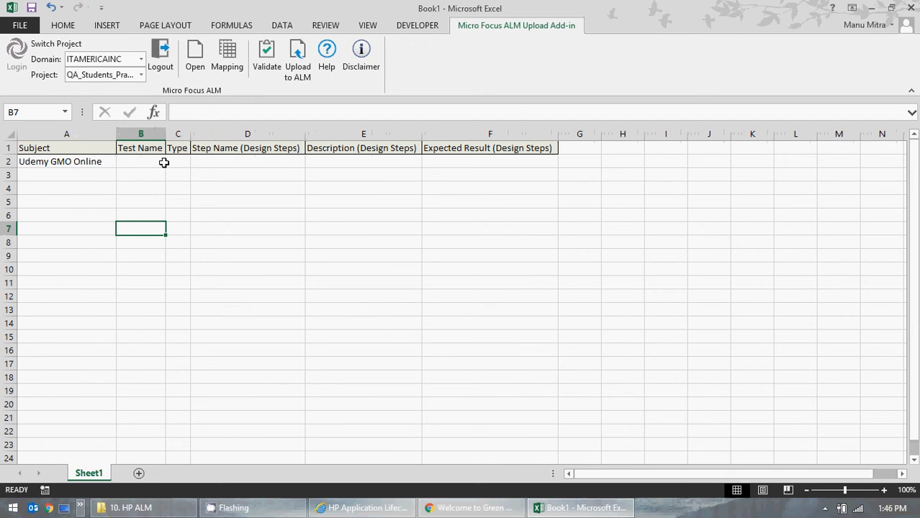
pyautogui.moveTo(190, 138); pyautogui.dragTo(219, 140)
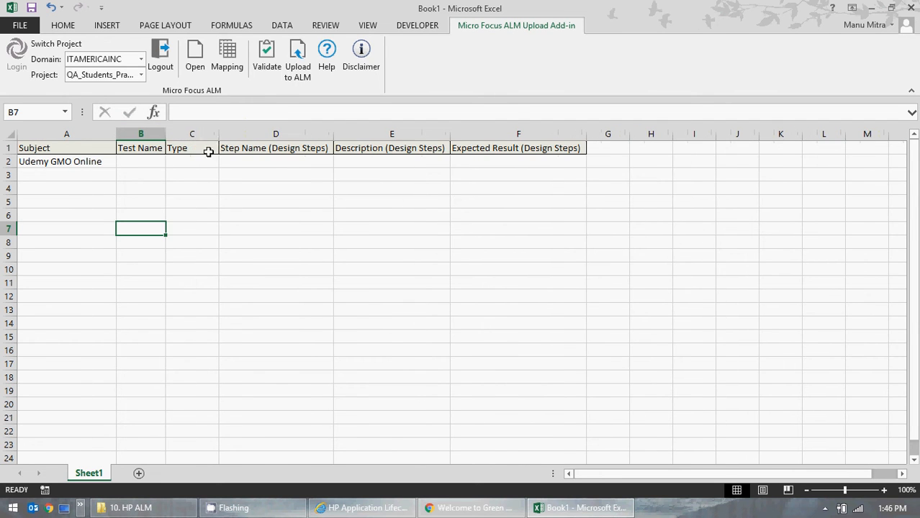
pyautogui.click(190, 159)
pyautogui.write('Manual')
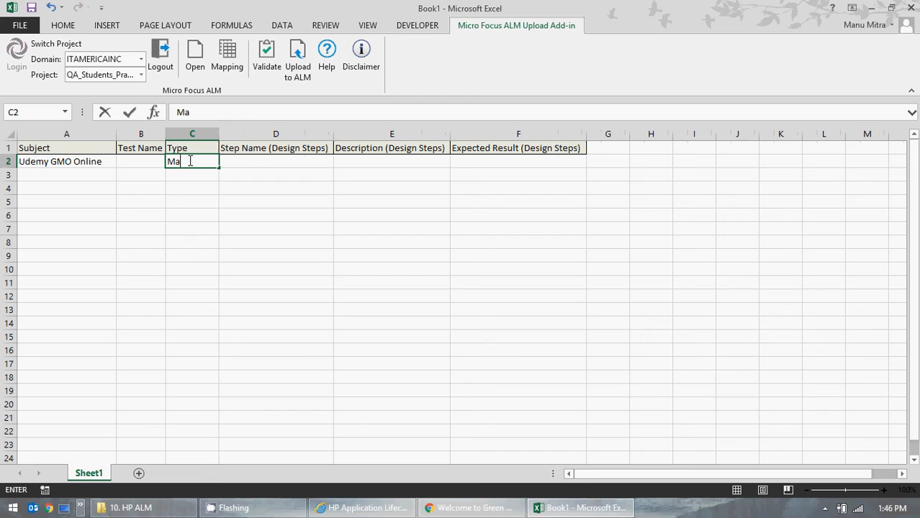
pyautogui.click(216, 257)
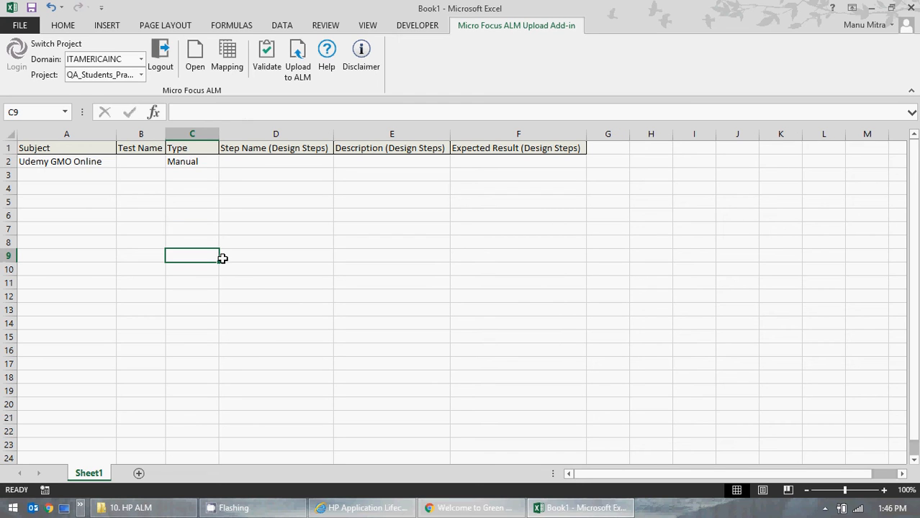
# Step: Check the GMO Online folder's tests in ALM and enter Udemy GMO Online as the test name in B2
pyautogui.click(147, 161)
pyautogui.doubleClick(145, 161)
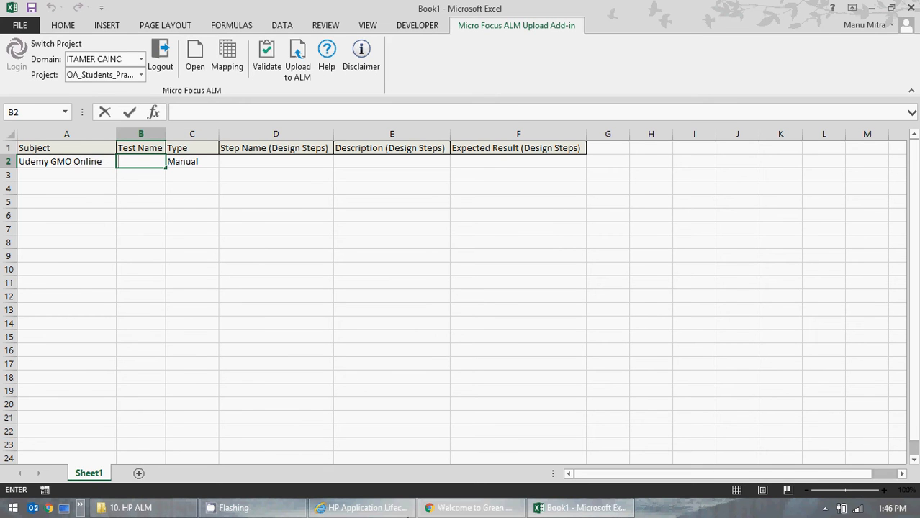
pyautogui.click(362, 508)
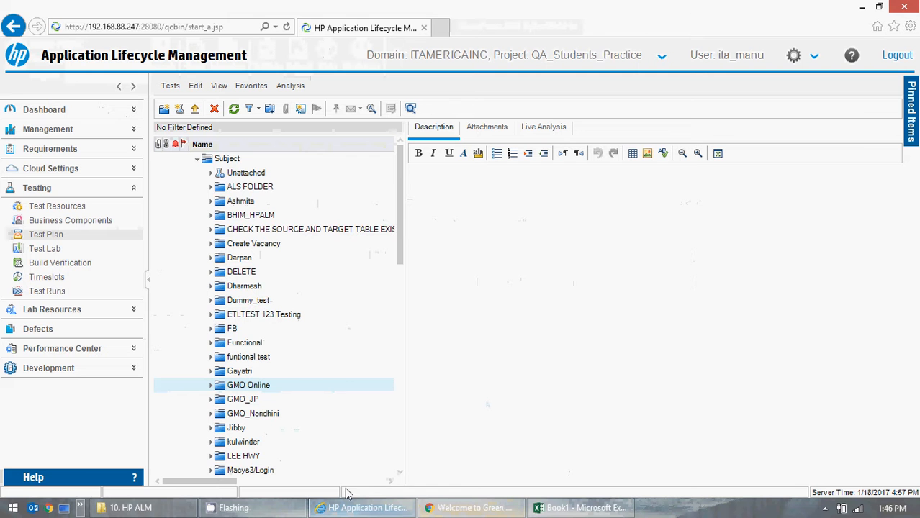
pyautogui.click(211, 386)
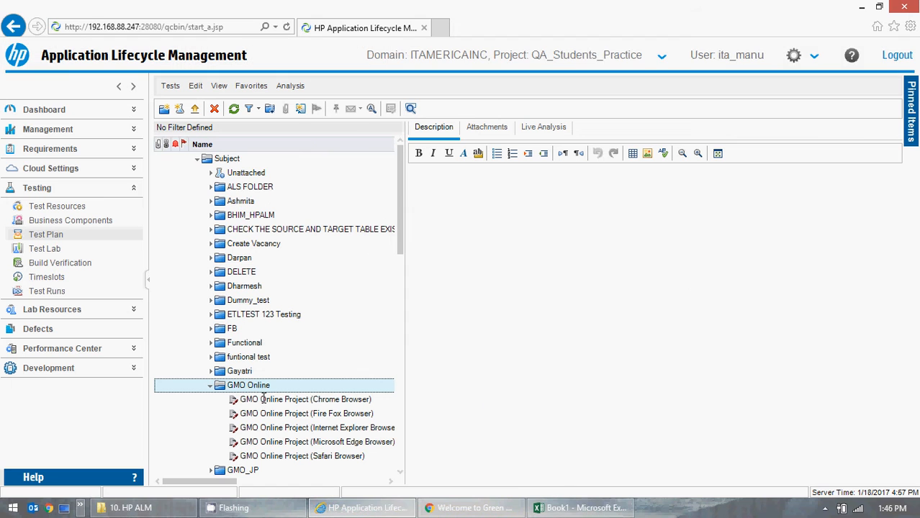
pyautogui.click(862, 7)
pyautogui.click(139, 161)
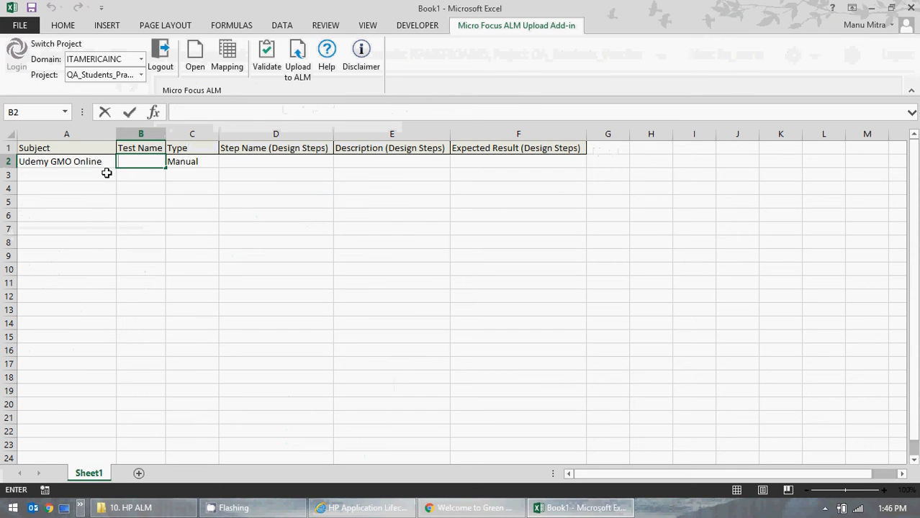
pyautogui.click(100, 163)
pyautogui.doubleClick(101, 163)
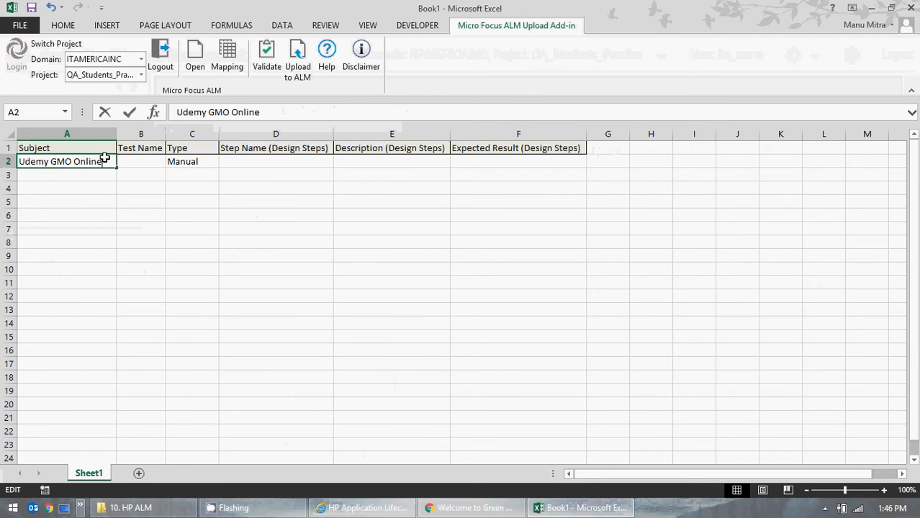
pyautogui.hotkey('ctrl', 'c')
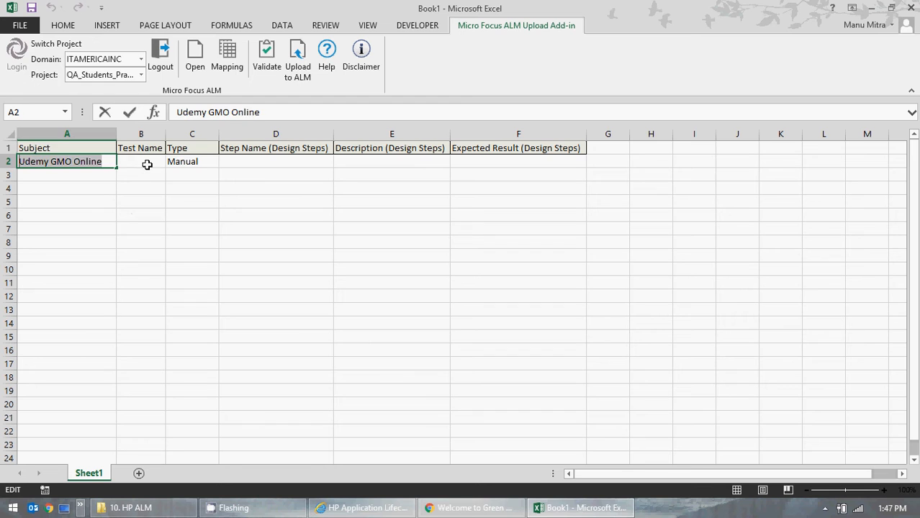
pyautogui.click(147, 162)
pyautogui.hotkey('ctrl', 'v')
pyautogui.click(160, 228)
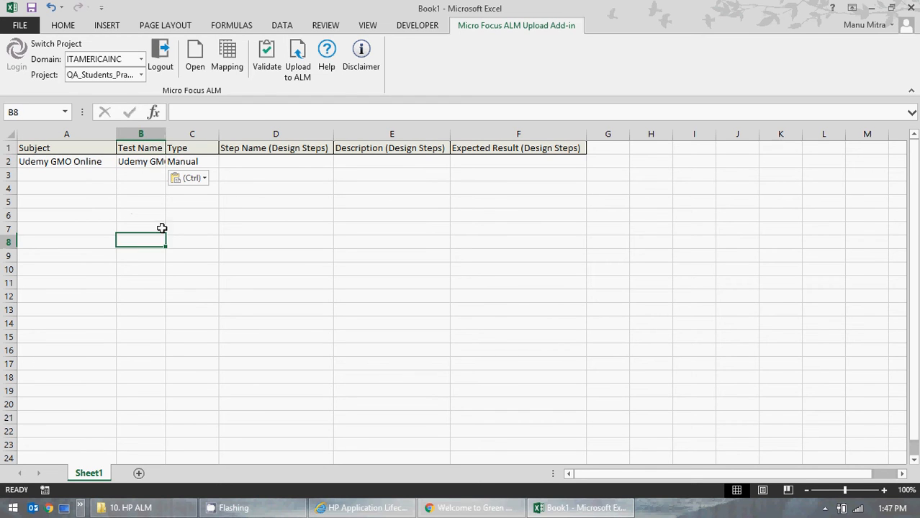
# Step: Widen the Test Name column and slightly narrow the Subject column
pyautogui.click(161, 148)
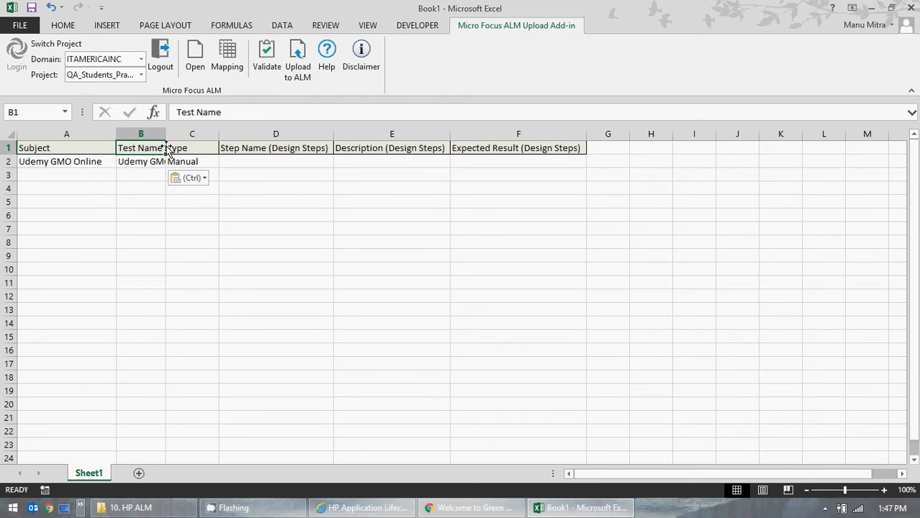
pyautogui.click(162, 214)
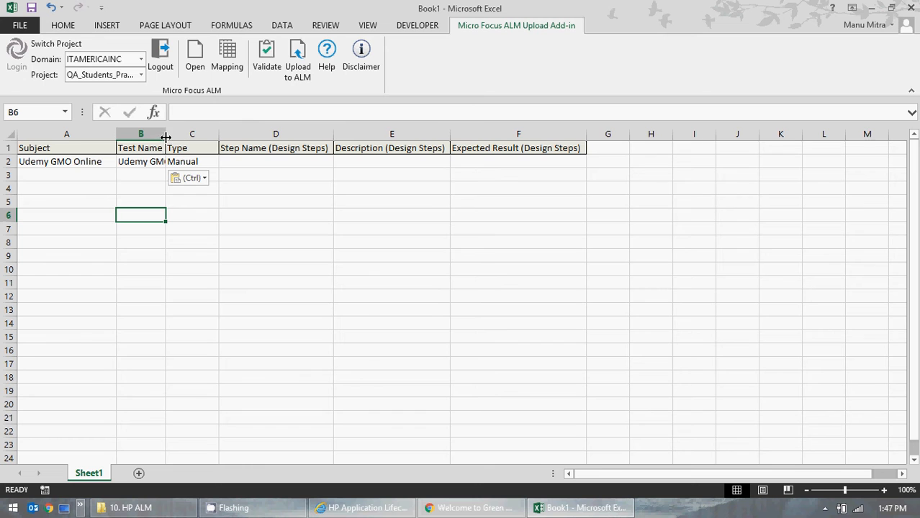
pyautogui.moveTo(165, 136); pyautogui.dragTo(206, 134)
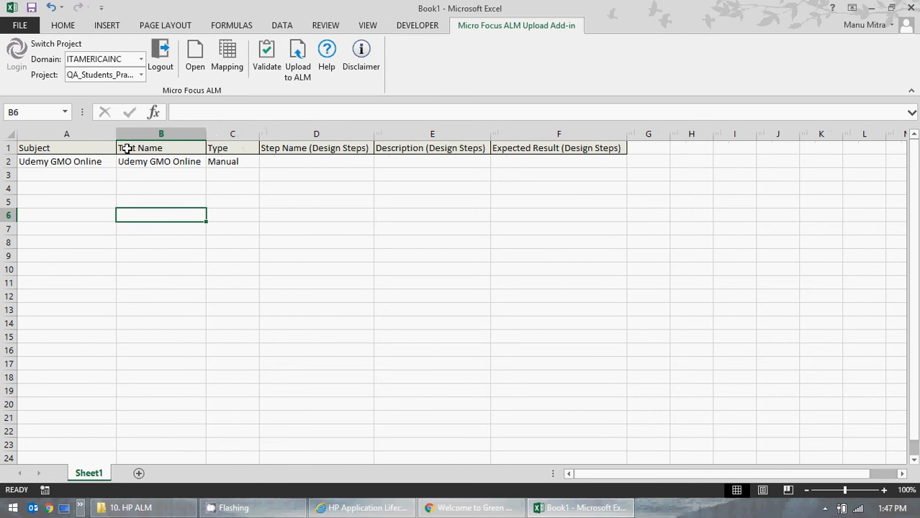
pyautogui.moveTo(115, 137); pyautogui.dragTo(110, 136)
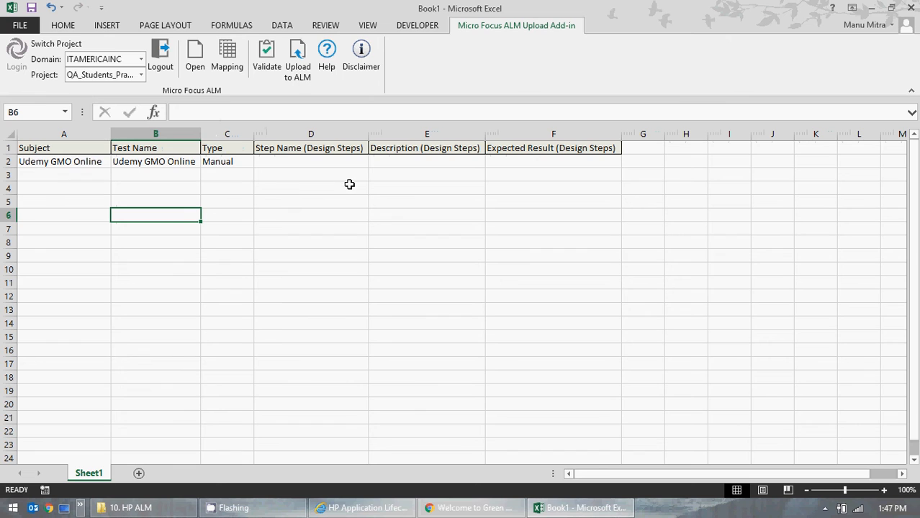
pyautogui.click(416, 220)
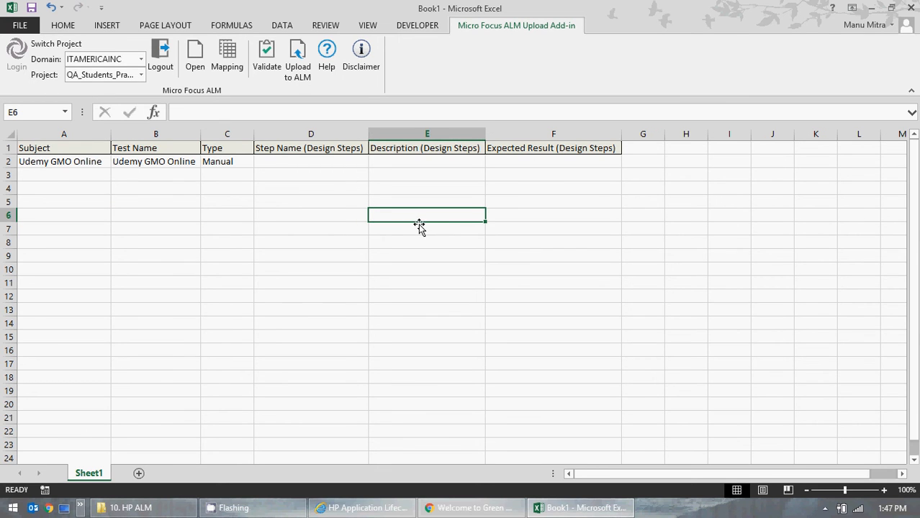
# Step: In ALM, open the Design Steps of GMO Online Project (Chrome Browser) and copy all six steps
pyautogui.click(360, 508)
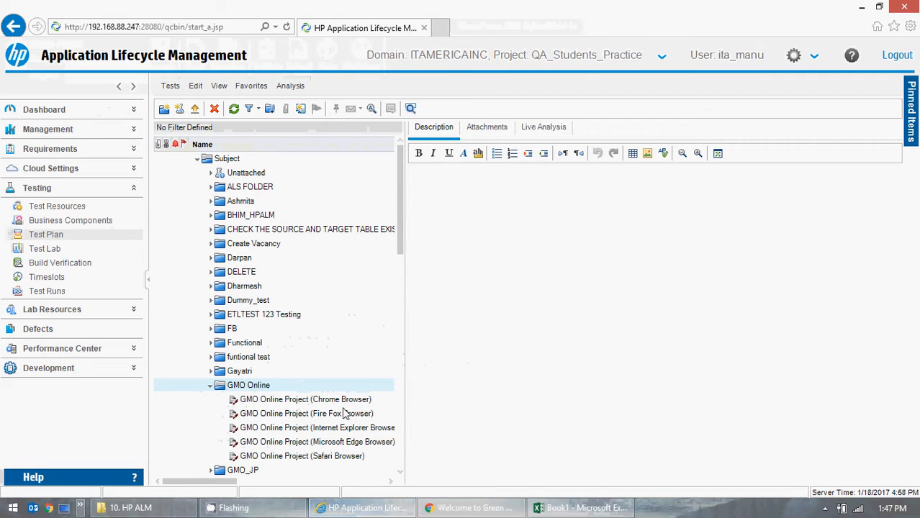
pyautogui.click(281, 400)
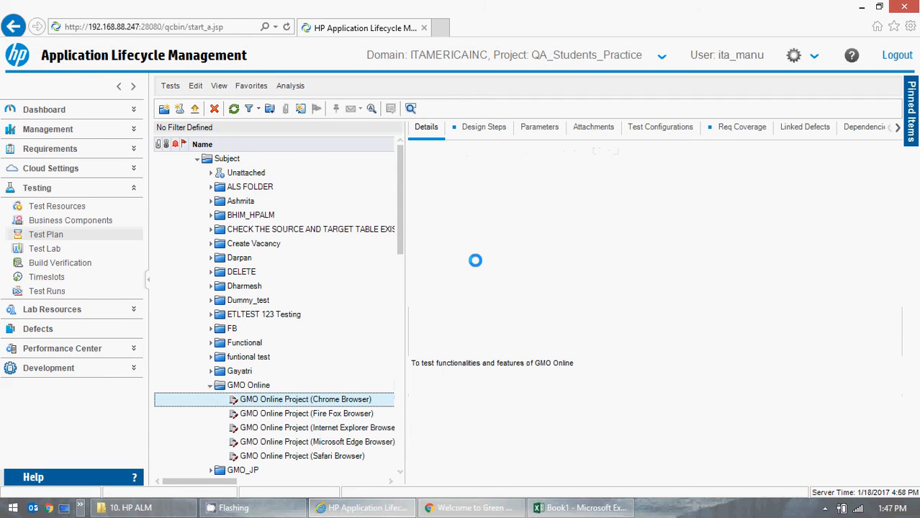
pyautogui.click(482, 127)
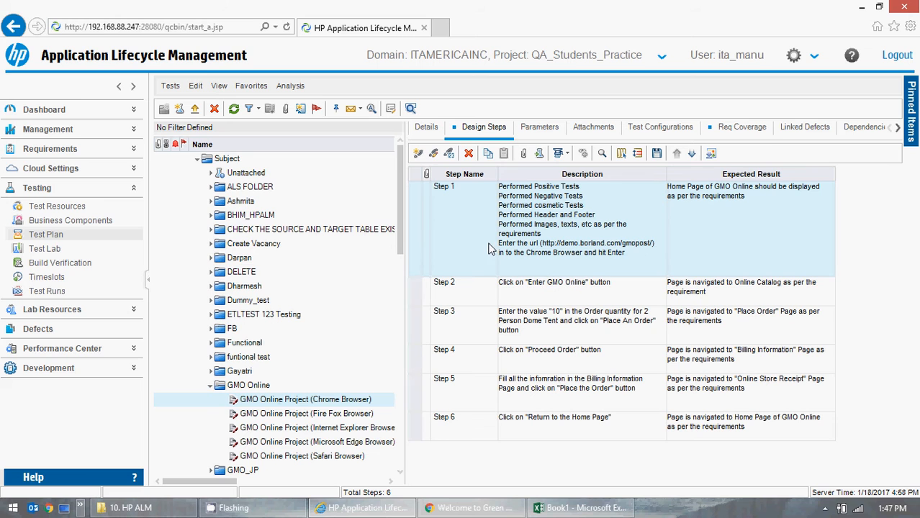
pyautogui.moveTo(472, 291); pyautogui.dragTo(464, 425)
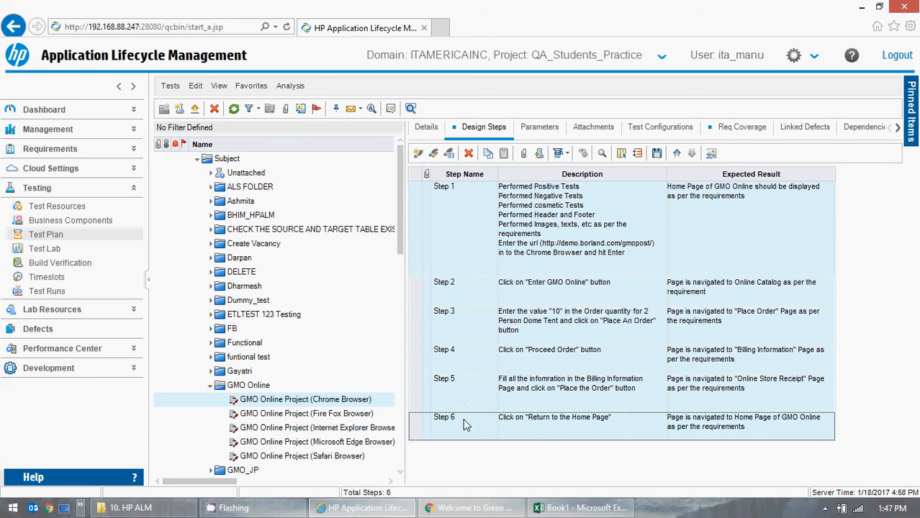
pyautogui.click(488, 154)
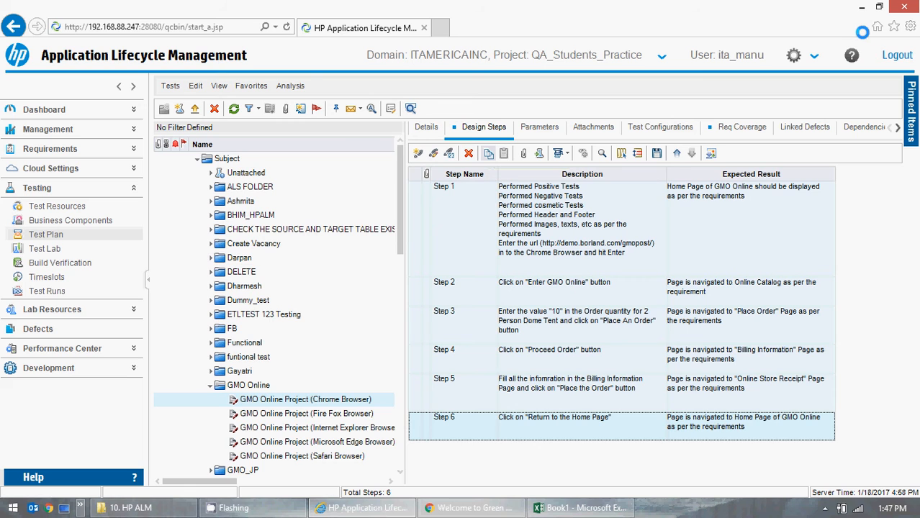
pyautogui.hotkey('alt', 'Tab')
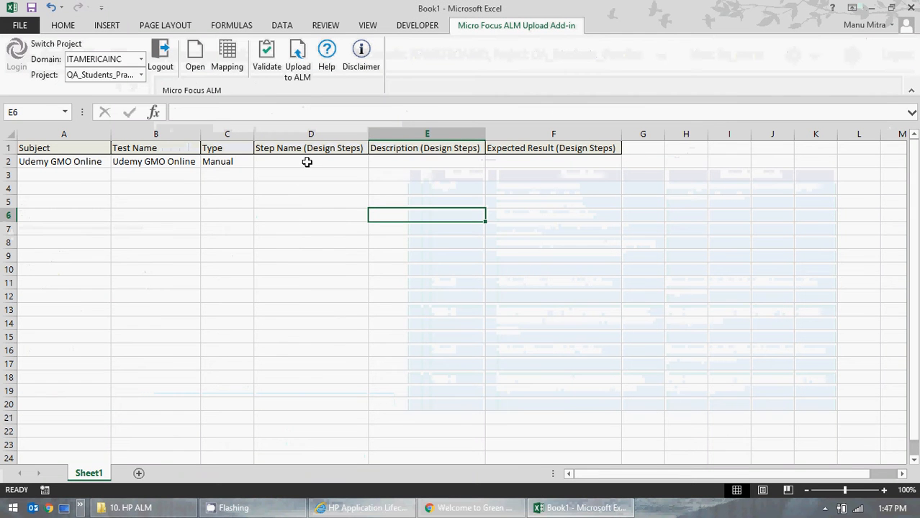
# Step: Paste the copied design steps into the Step Name, Description and Expected Result columns from row 2
pyautogui.moveTo(308, 161); pyautogui.dragTo(585, 159)
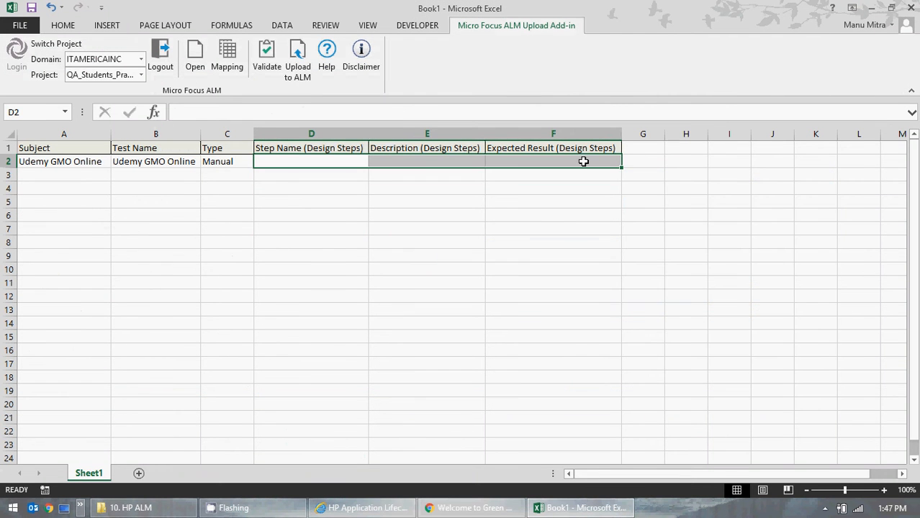
pyautogui.hotkey('ctrl', 'v')
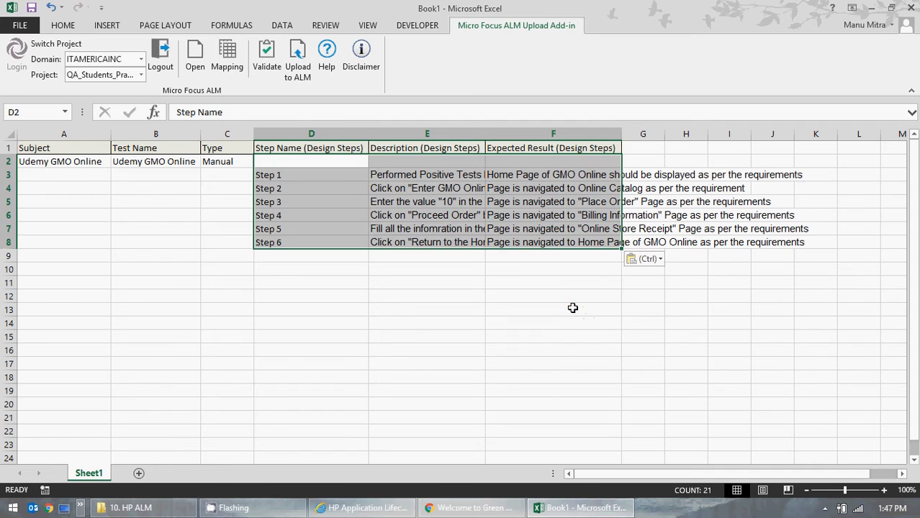
pyautogui.click(481, 354)
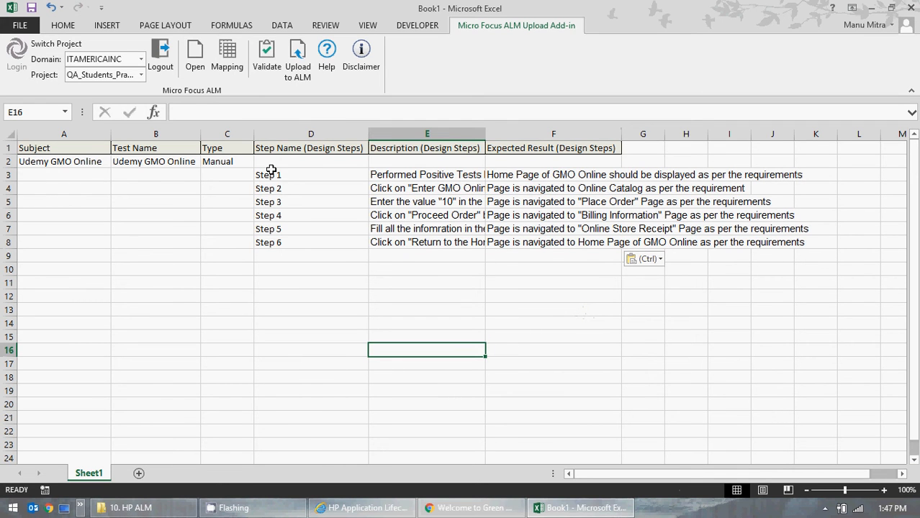
# Step: Move the pasted steps up one row so Step 1 sits in row 2 beside the test
pyautogui.moveTo(271, 172); pyautogui.dragTo(560, 242)
pyautogui.hotkey('ctrl', 'x')
pyautogui.click(318, 161)
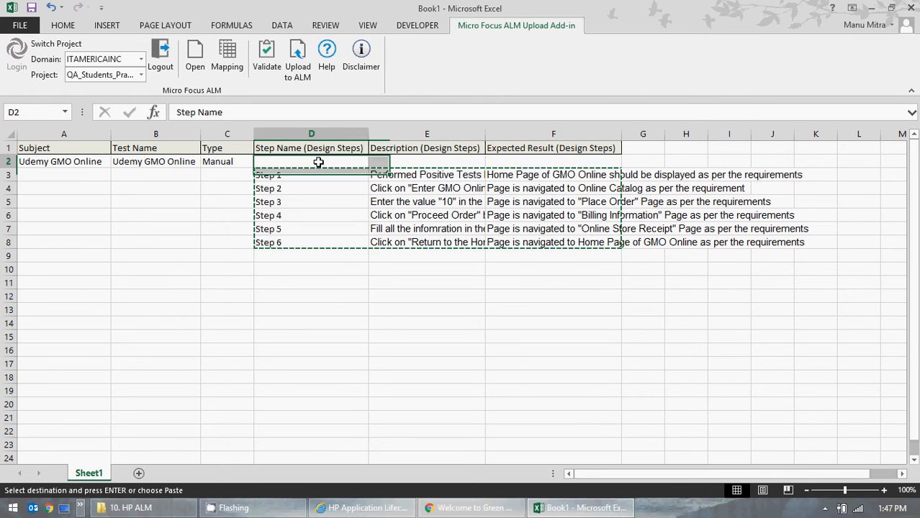
pyautogui.hotkey('ctrl', 'v')
pyautogui.click(421, 338)
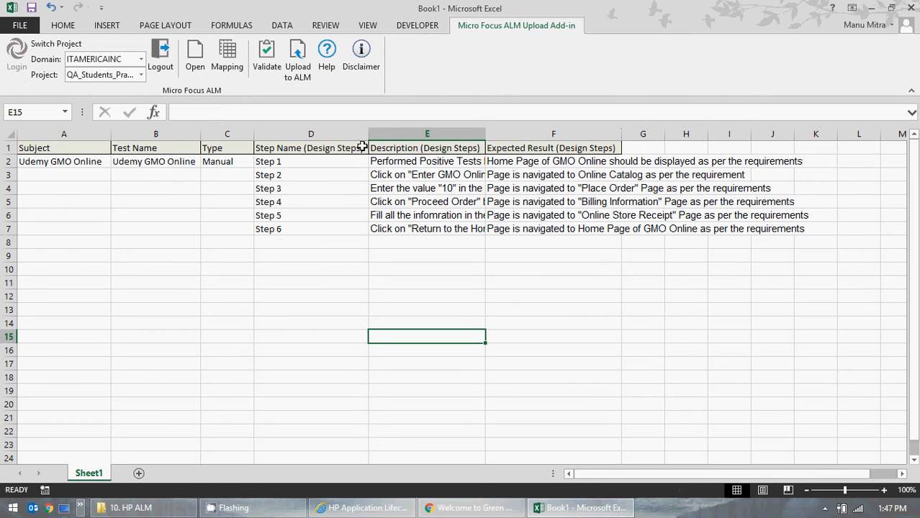
# Step: Format the data range A2:F7 in Times New Roman, size 12
pyautogui.moveTo(28, 160); pyautogui.dragTo(596, 233)
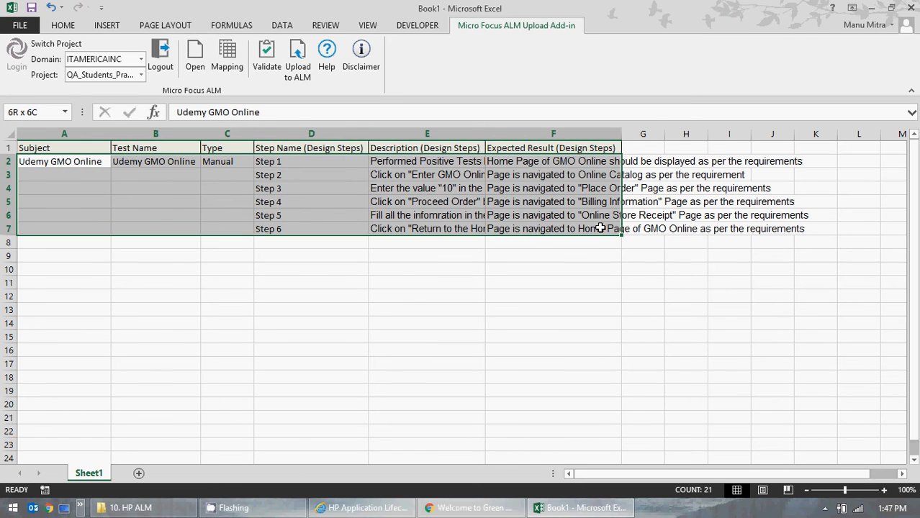
pyautogui.click(64, 26)
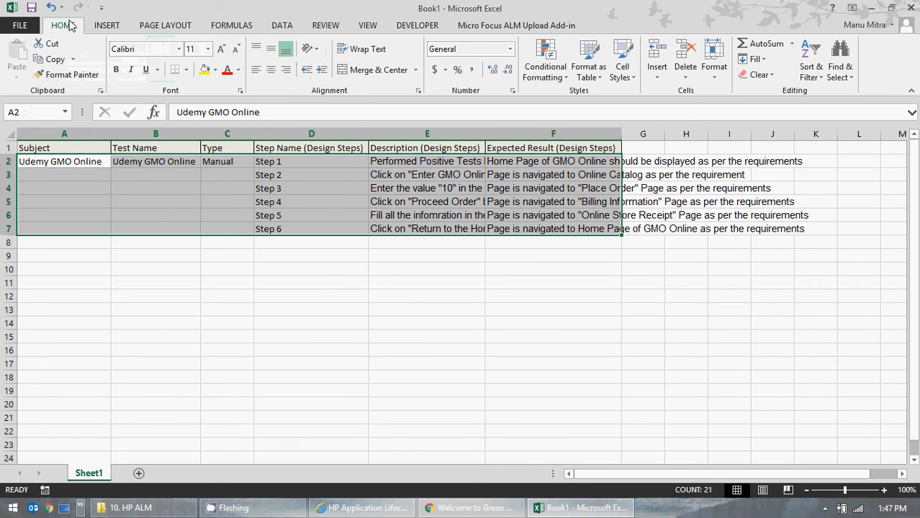
pyautogui.click(179, 49)
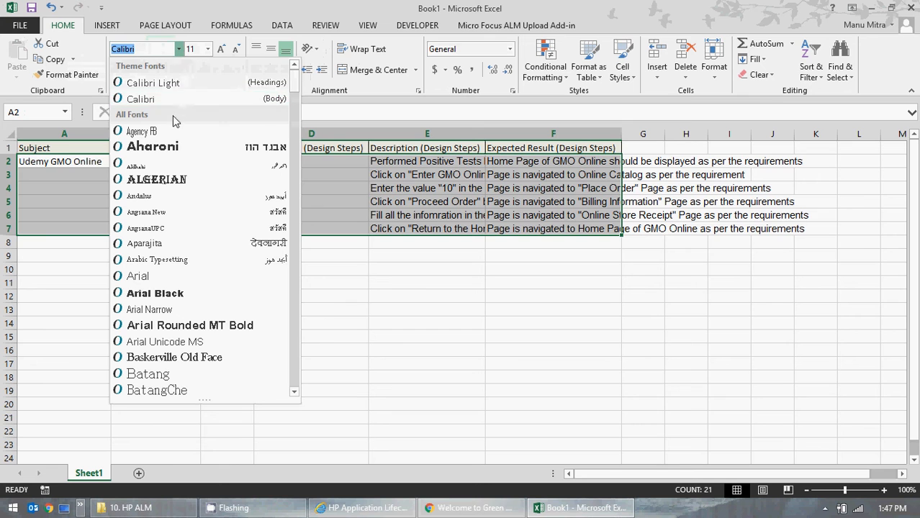
pyautogui.write('Times New Roma')
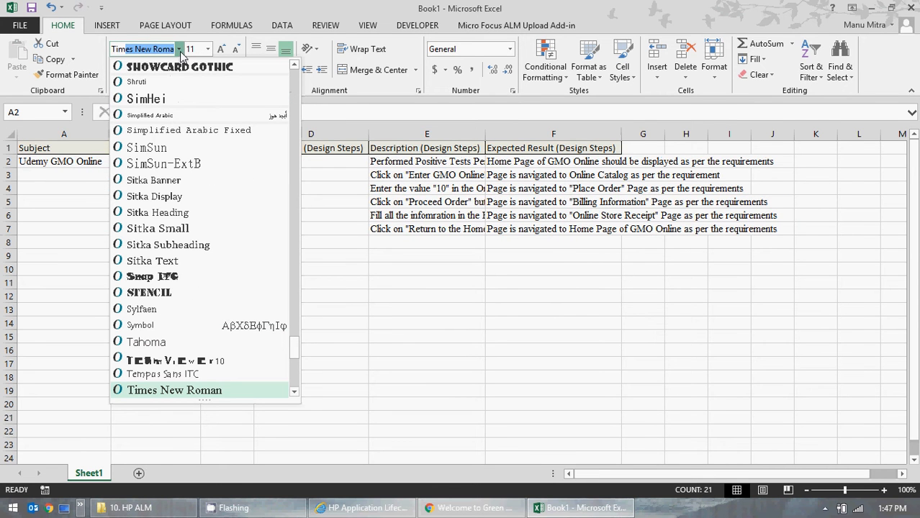
pyautogui.click(188, 390)
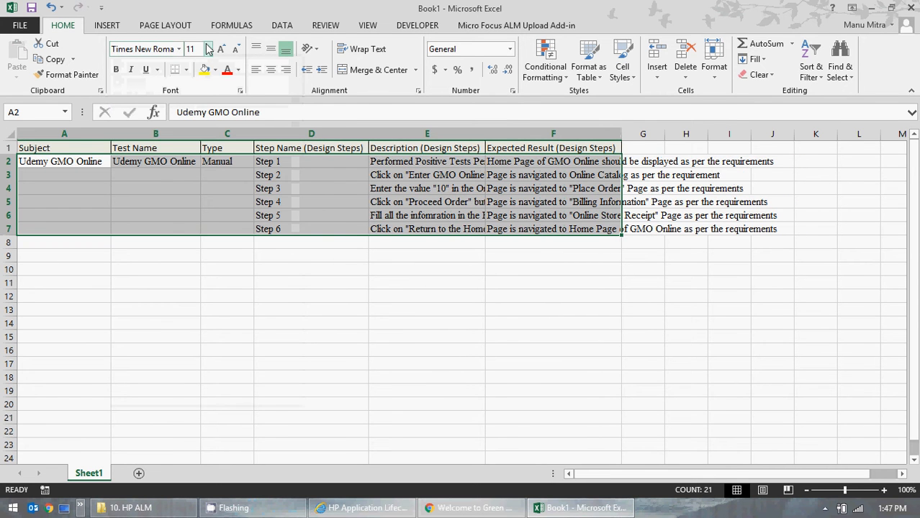
pyautogui.click(207, 48)
pyautogui.click(193, 109)
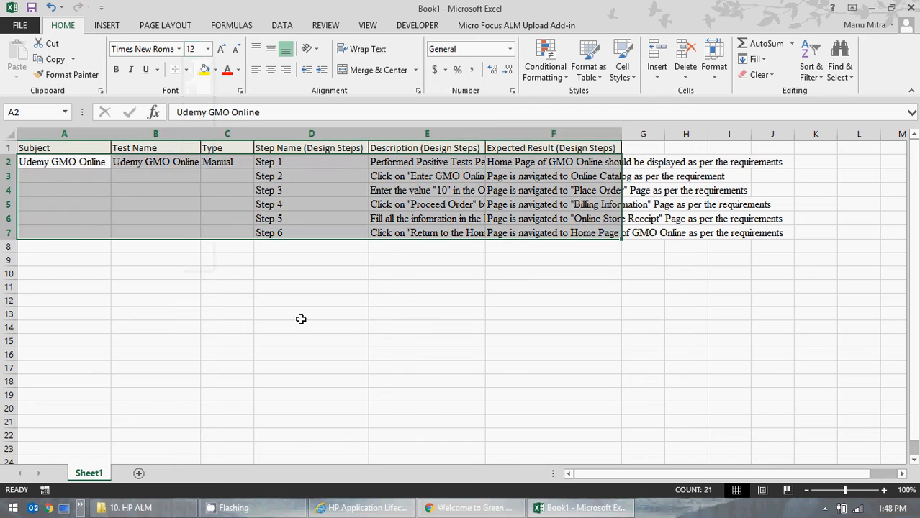
# Step: Apply the Times New Roman font to the entire worksheet
pyautogui.click(301, 319)
pyautogui.hotkey('ctrl', 'a')
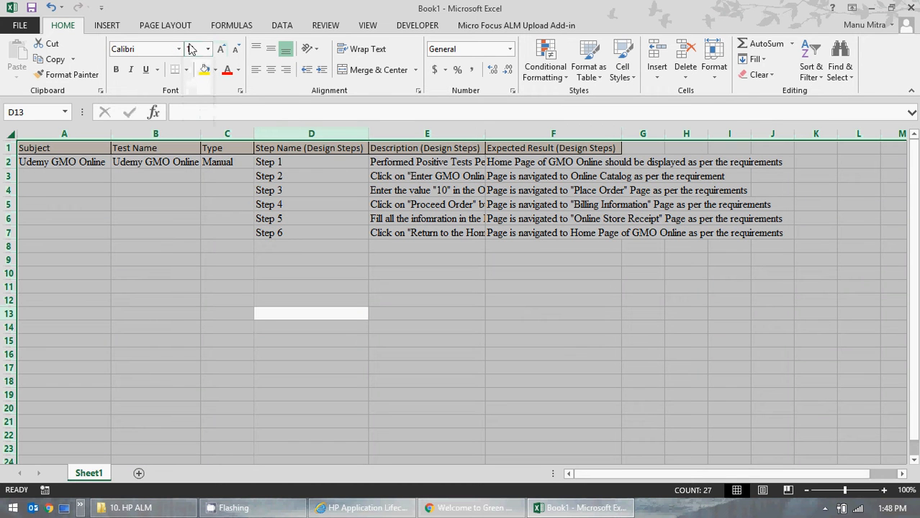
pyautogui.click(178, 50)
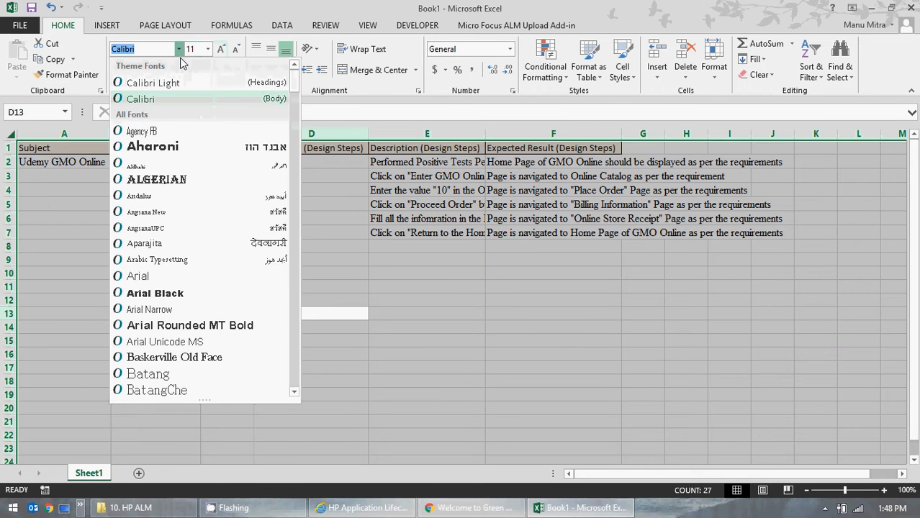
pyautogui.write('Times New Roma')
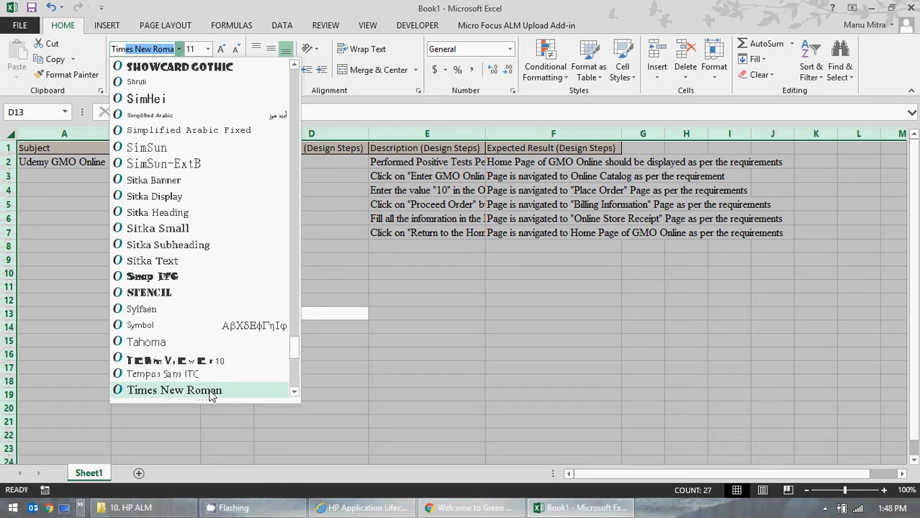
pyautogui.click(214, 394)
pyautogui.click(207, 50)
pyautogui.click(195, 118)
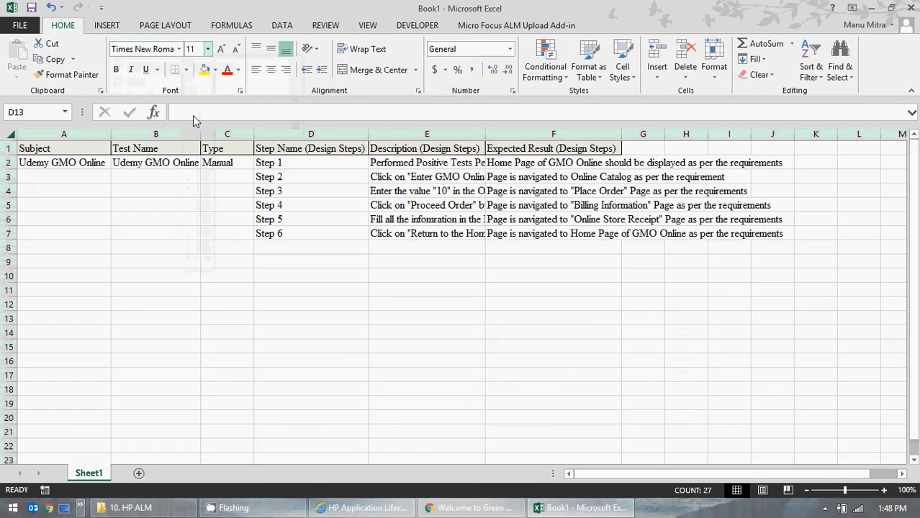
# Step: Widen the Description (Design Steps) column to fit its text
pyautogui.click(478, 506)
pyautogui.hotkey('alt', 'Tab')
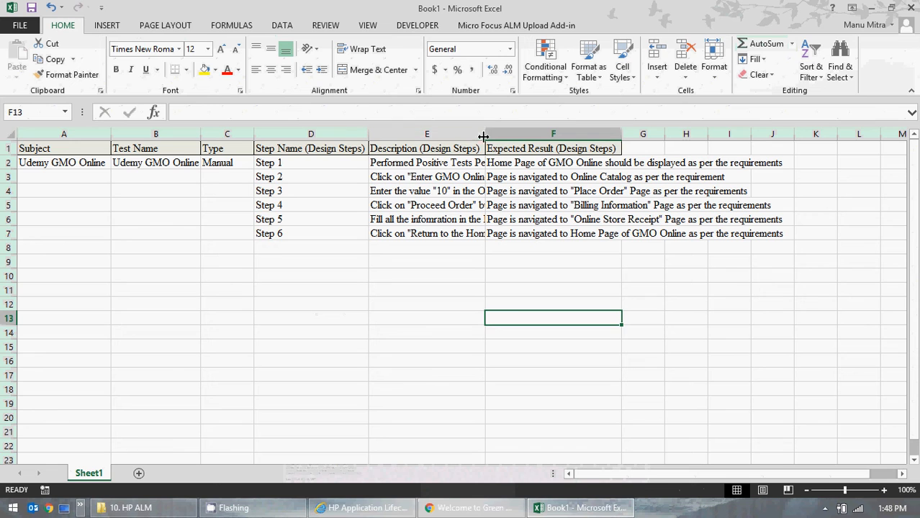
pyautogui.moveTo(485, 136); pyautogui.dragTo(586, 145)
pyautogui.click(586, 147)
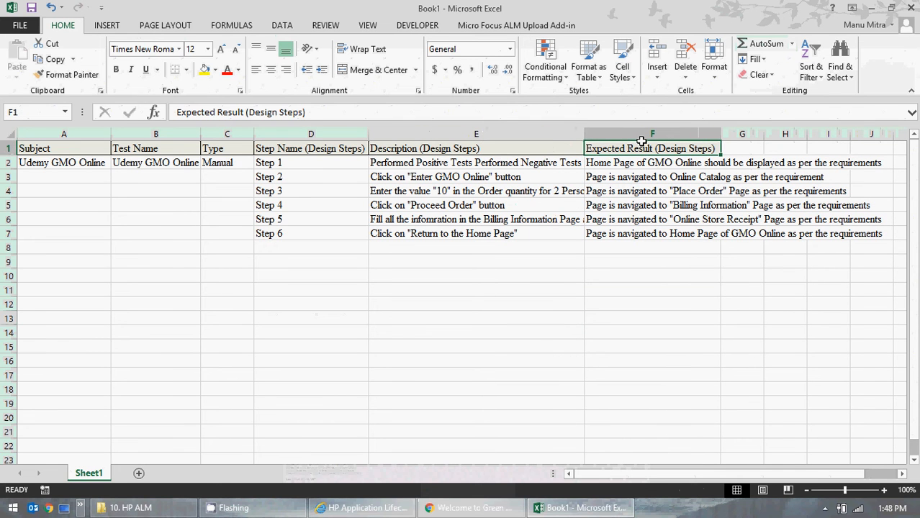
# Step: Narrow the Description (Design Steps) column slightly
pyautogui.click(540, 344)
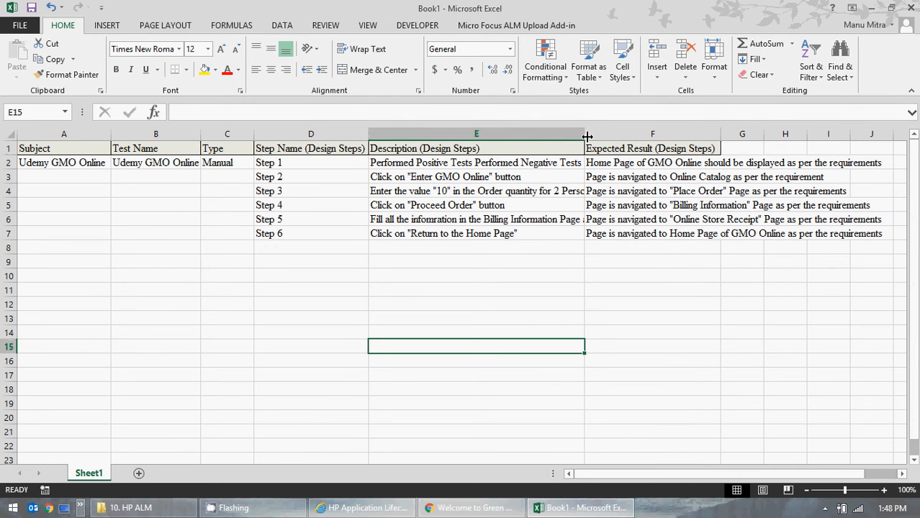
pyautogui.moveTo(585, 134)
pyautogui.mouseDown()
pyautogui.moveTo(812, 121)
pyautogui.moveTo(627, 132)
pyautogui.moveTo(584, 144)
pyautogui.mouseUp()
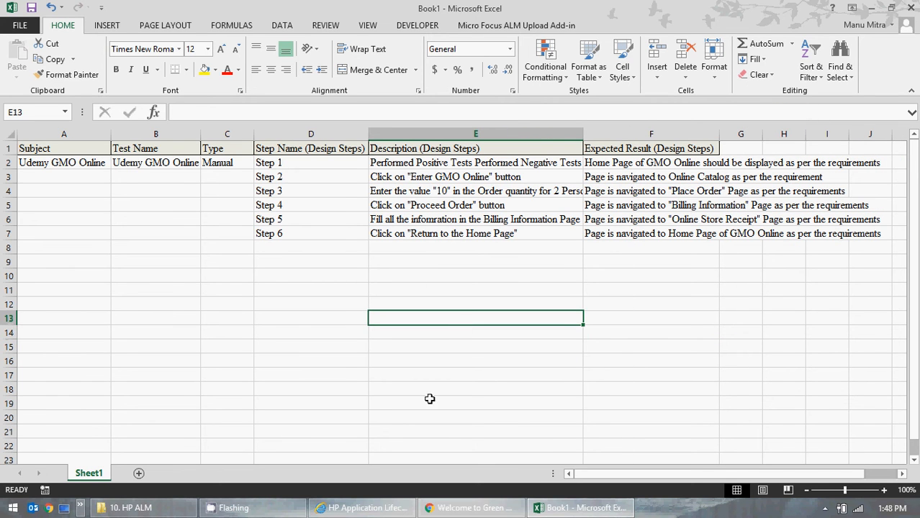
pyautogui.click(294, 341)
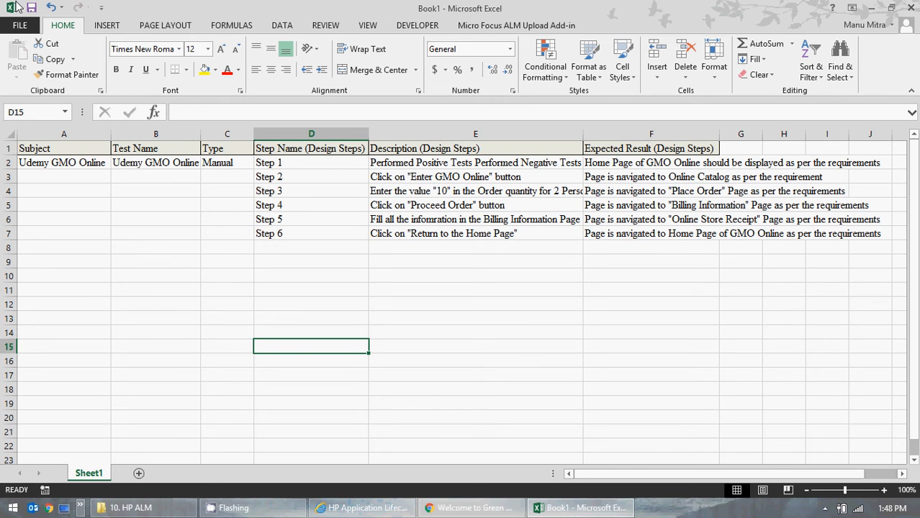
# Step: Save the workbook to the Desktop as Test_case_udemy.xlsx
pyautogui.hotkey('ctrl', 's')
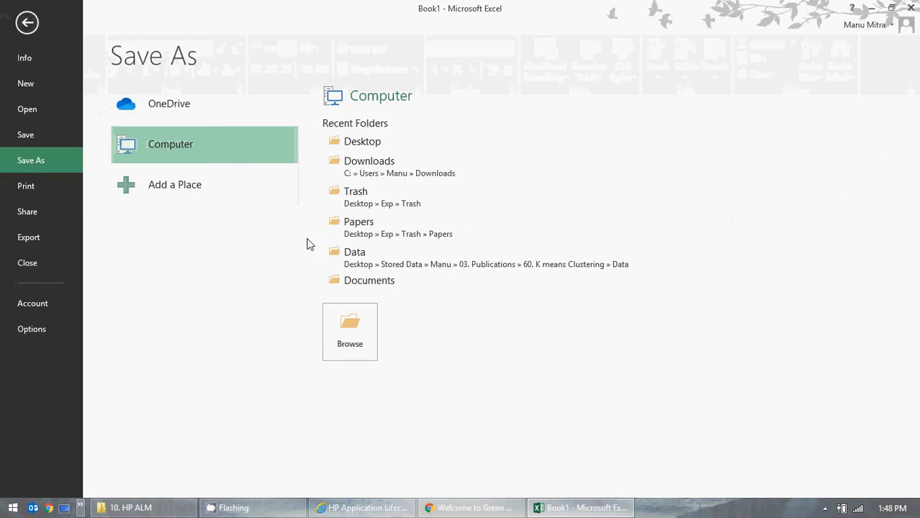
pyautogui.click(38, 133)
pyautogui.click(365, 322)
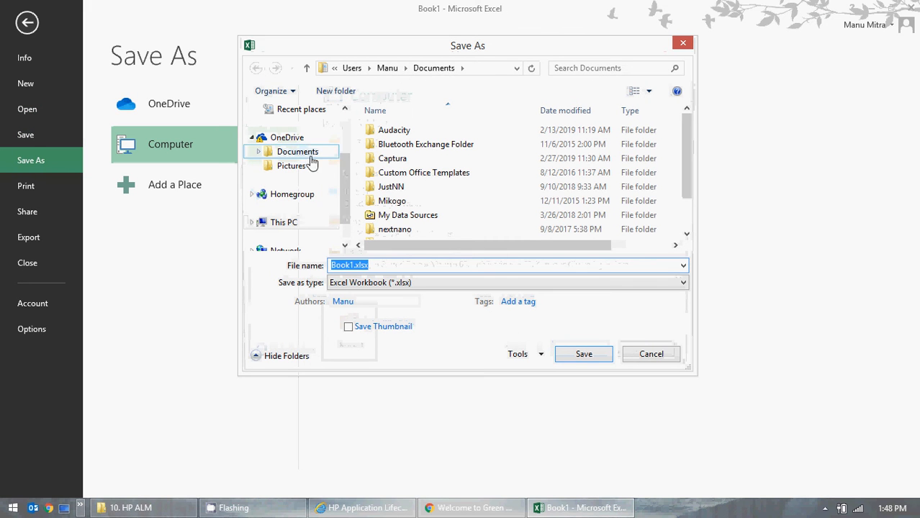
pyautogui.click(350, 265)
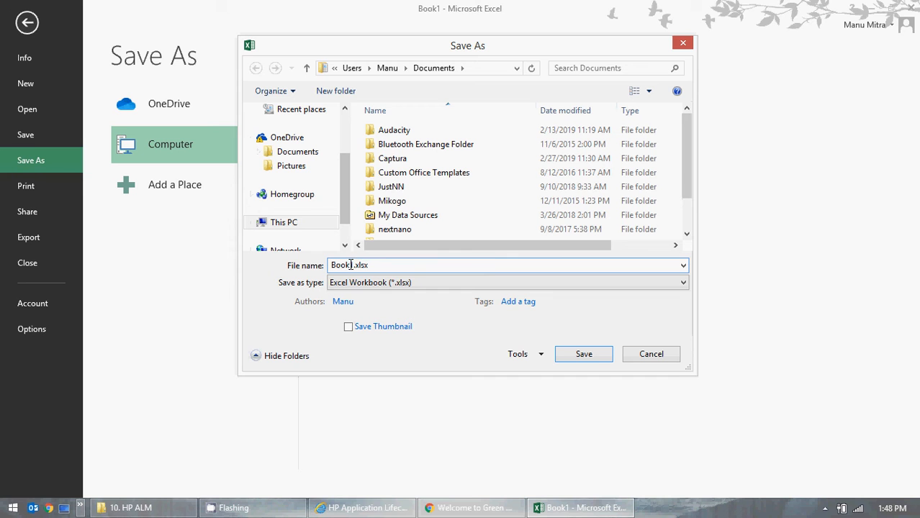
pyautogui.doubleClick(352, 265)
pyautogui.scroll(2, 309, 158)
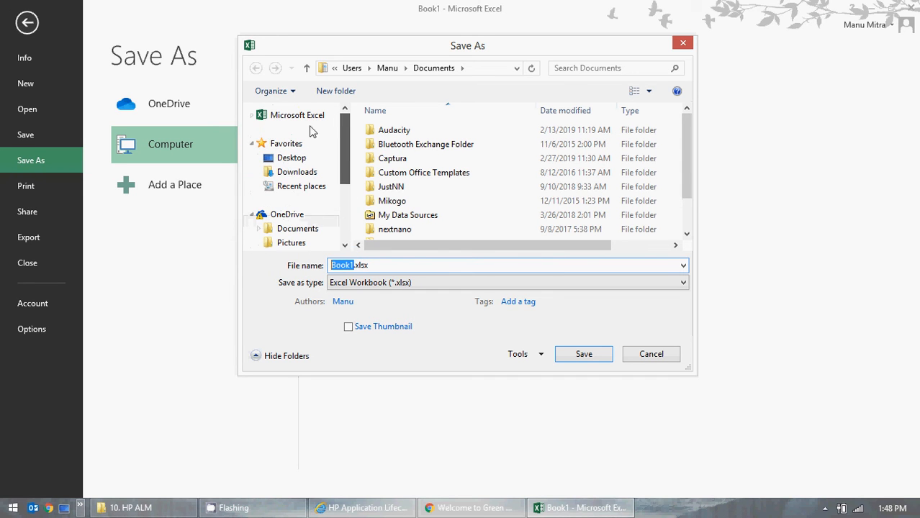
pyautogui.click(293, 162)
pyautogui.click(350, 264)
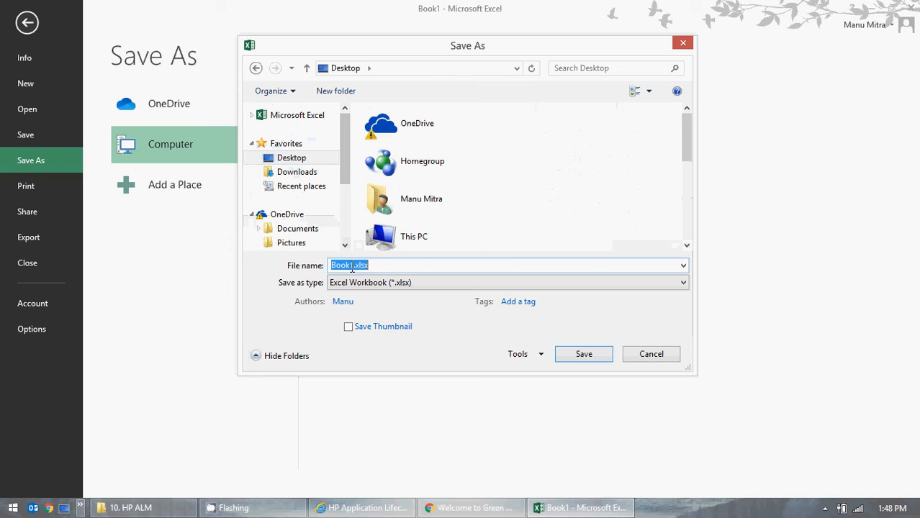
pyautogui.moveTo(354, 266); pyautogui.dragTo(331, 267)
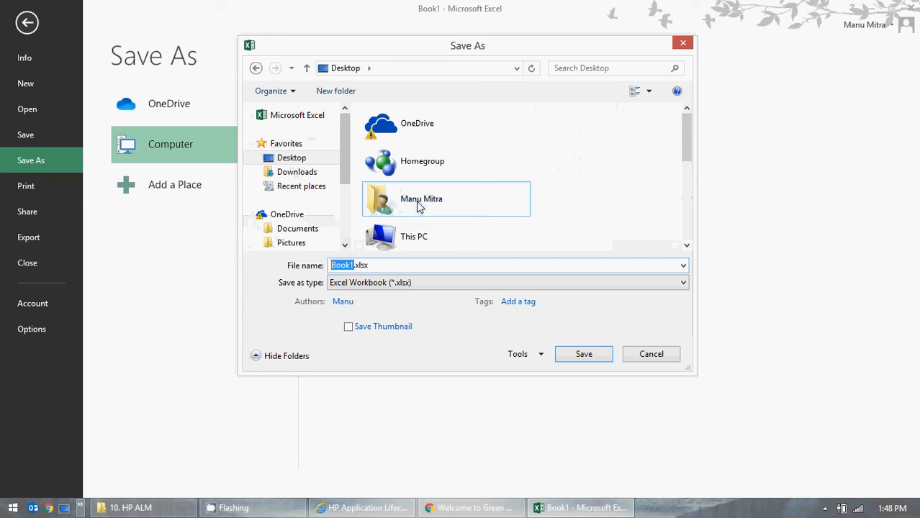
pyautogui.write('Test_case_')
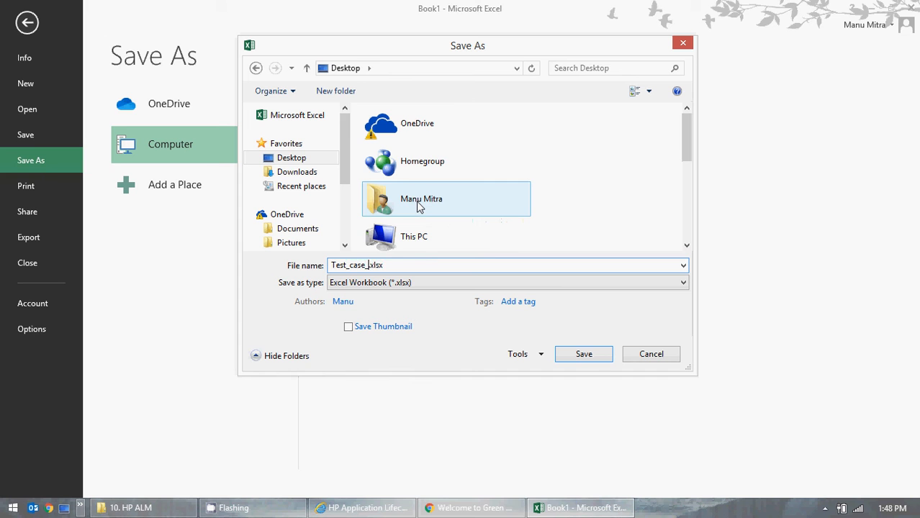
pyautogui.write('udemy')
pyautogui.click(584, 353)
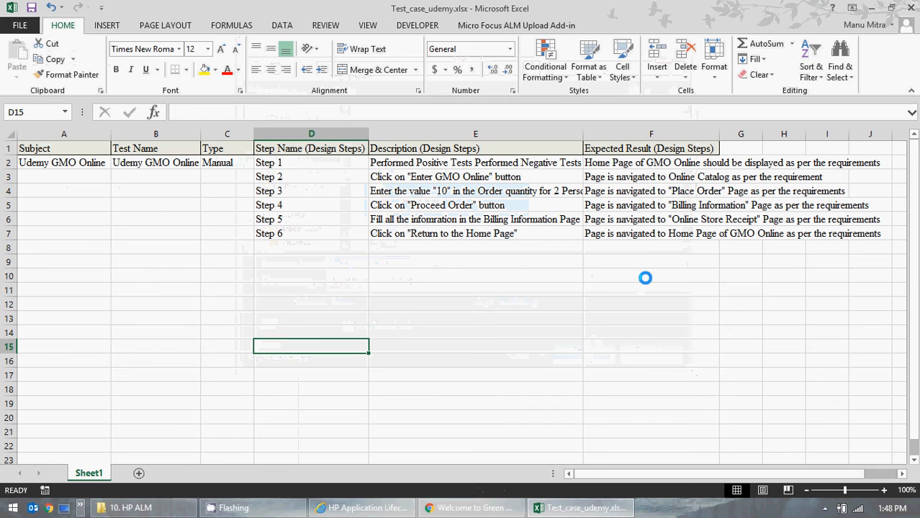
pyautogui.click(402, 512)
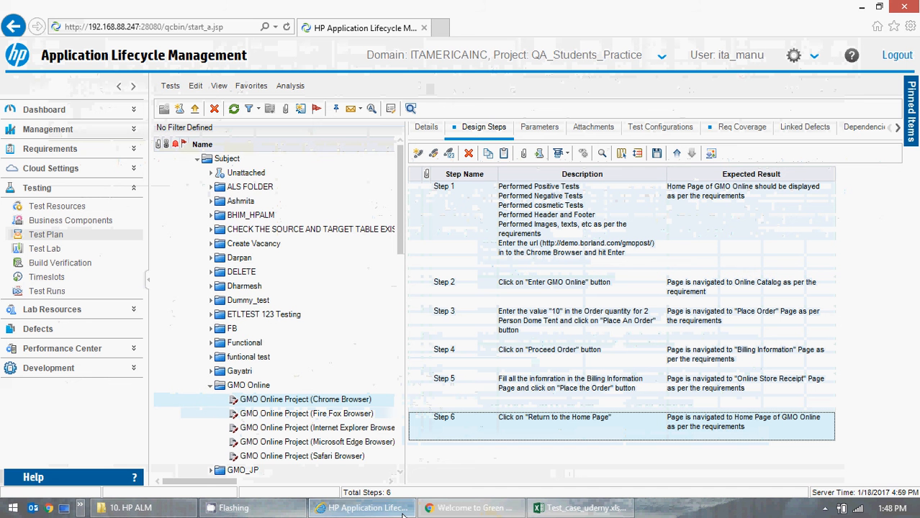
pyautogui.click(211, 386)
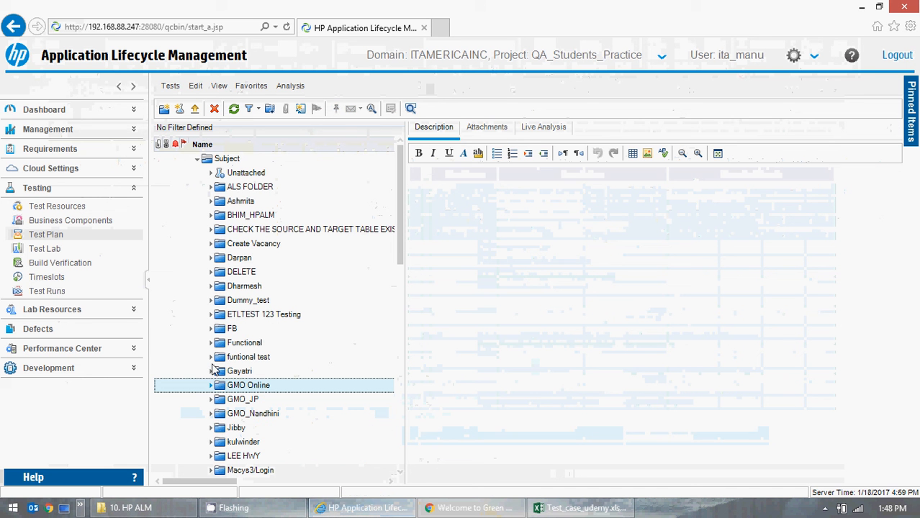
pyautogui.click(200, 167)
pyautogui.click(199, 160)
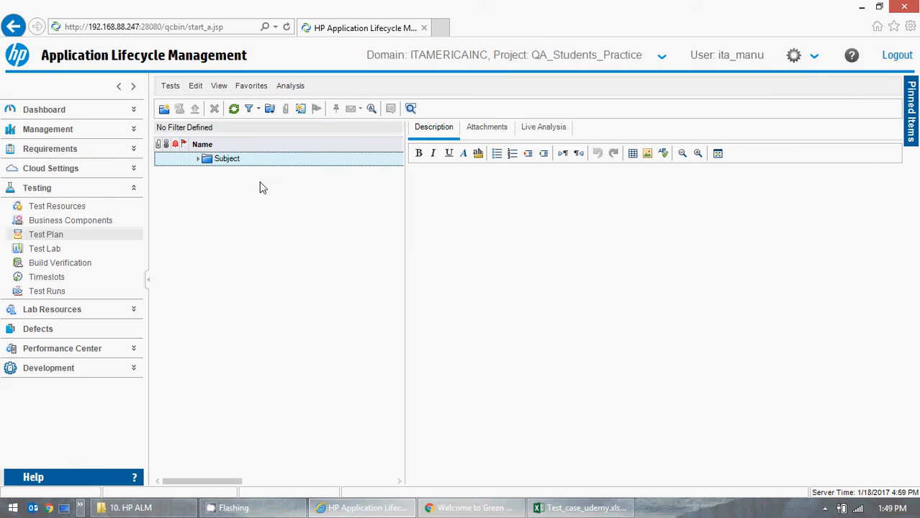
pyautogui.click(580, 508)
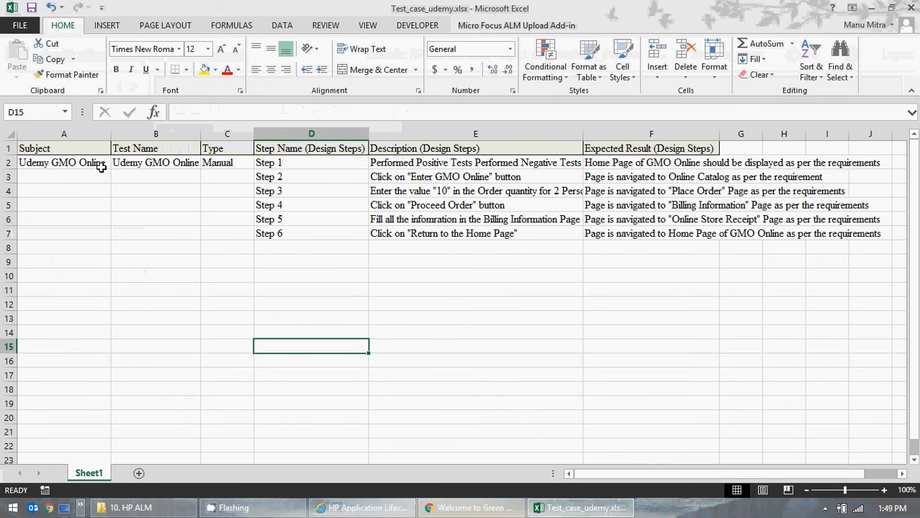
pyautogui.click(455, 512)
pyautogui.click(460, 507)
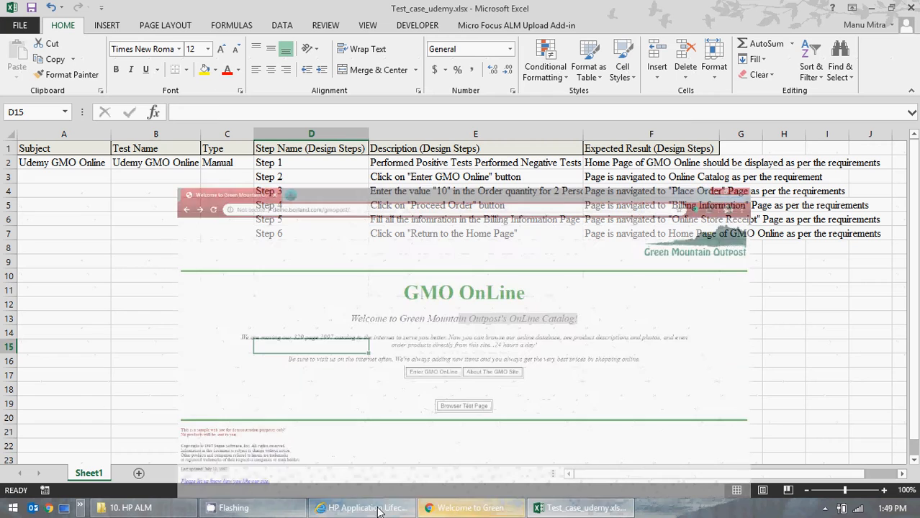
pyautogui.click(458, 507)
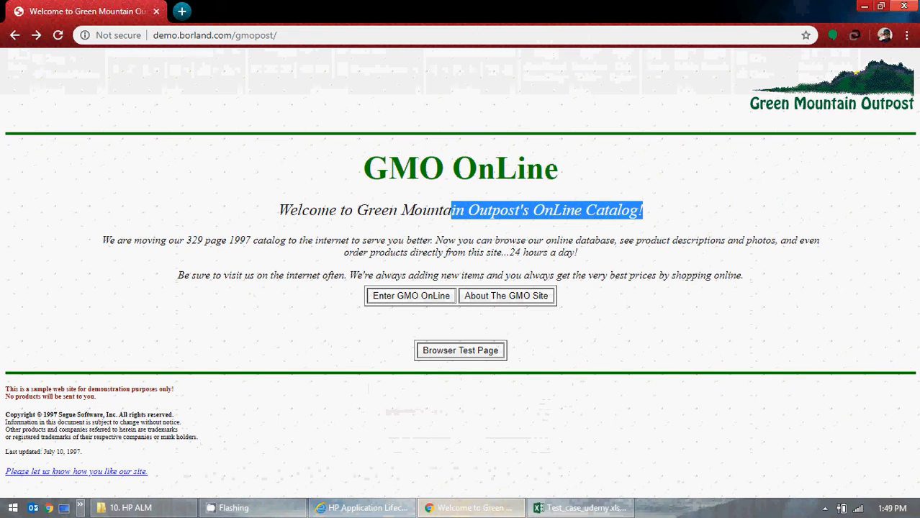
pyautogui.click(461, 507)
pyautogui.click(335, 509)
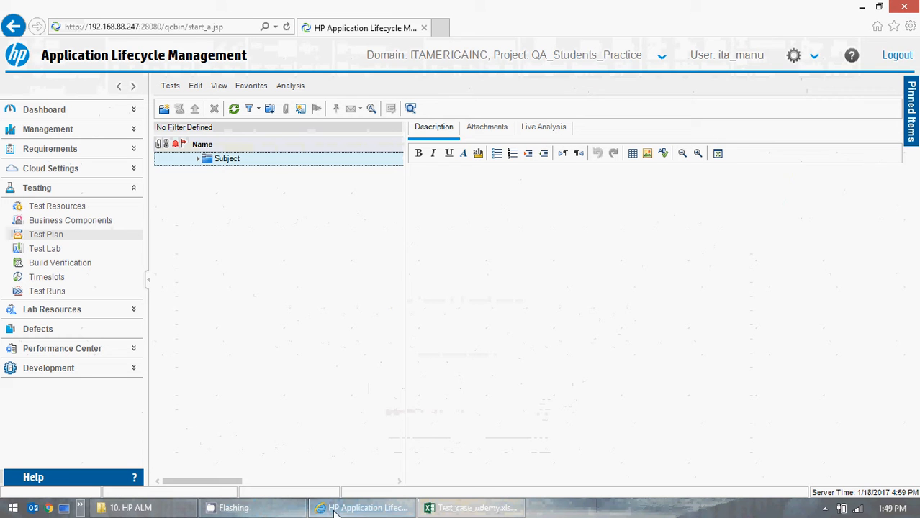
pyautogui.click(200, 161)
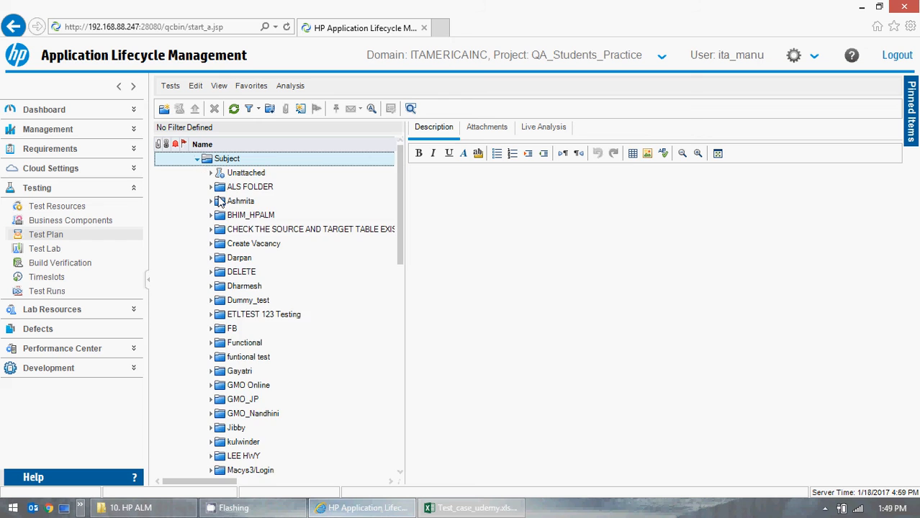
pyautogui.scroll(-4, 308, 339)
pyautogui.click(439, 509)
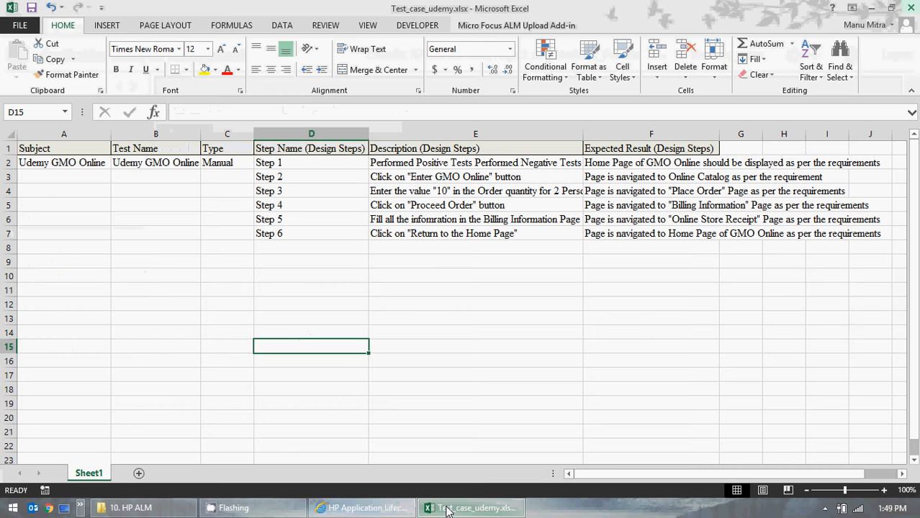
# Step: Select the data range A2:F7, validate it with the ALM Upload Add-in, and upload it to ALM
pyautogui.click(180, 274)
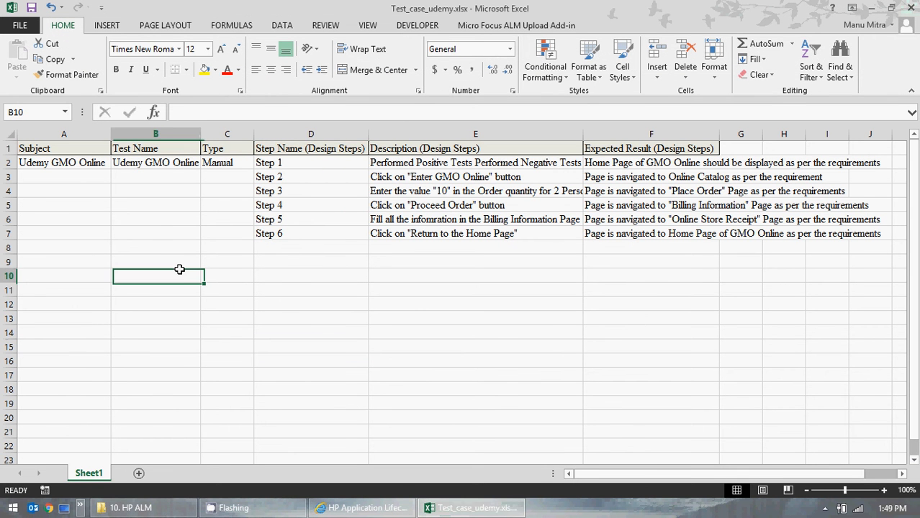
pyautogui.click(558, 25)
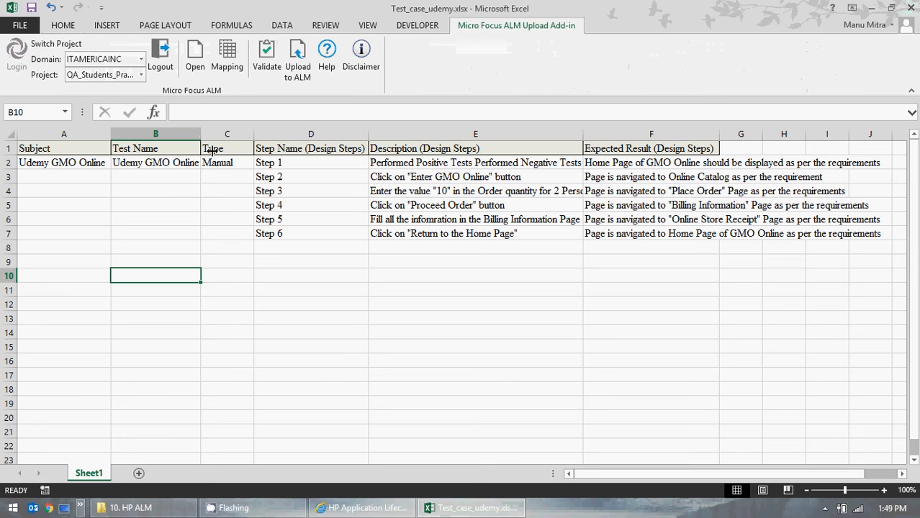
pyautogui.moveTo(43, 163); pyautogui.dragTo(703, 228)
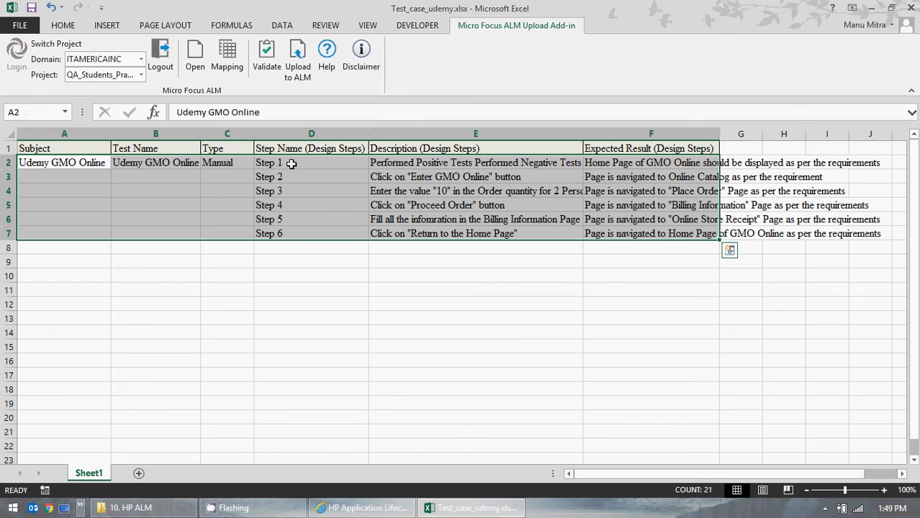
pyautogui.click(268, 63)
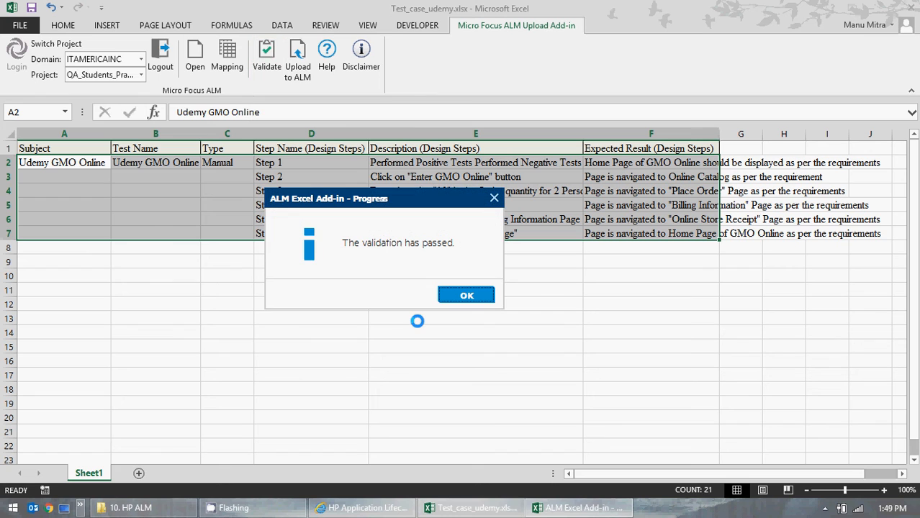
pyautogui.click(468, 295)
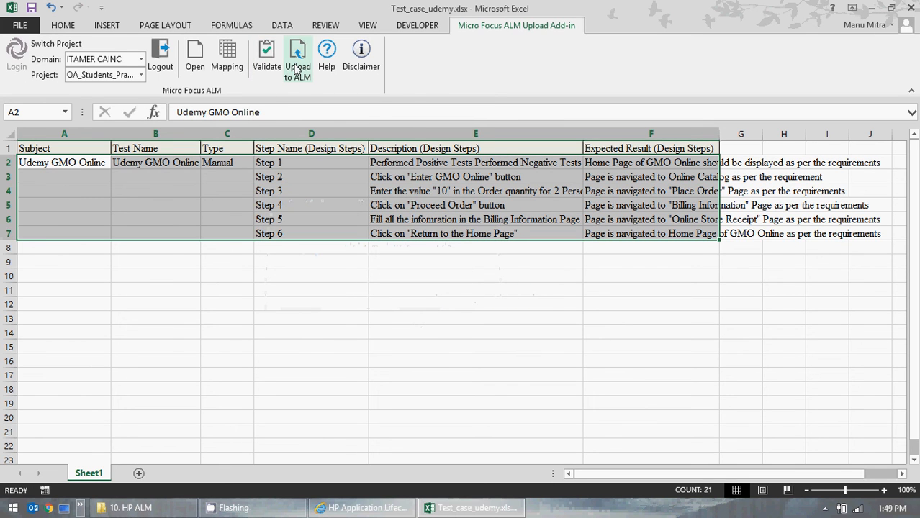
pyautogui.click(293, 62)
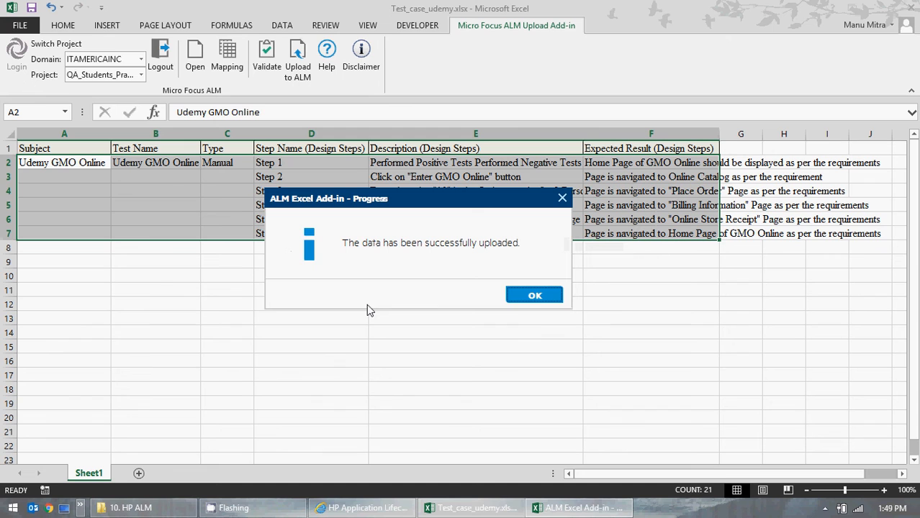
pyautogui.click(533, 295)
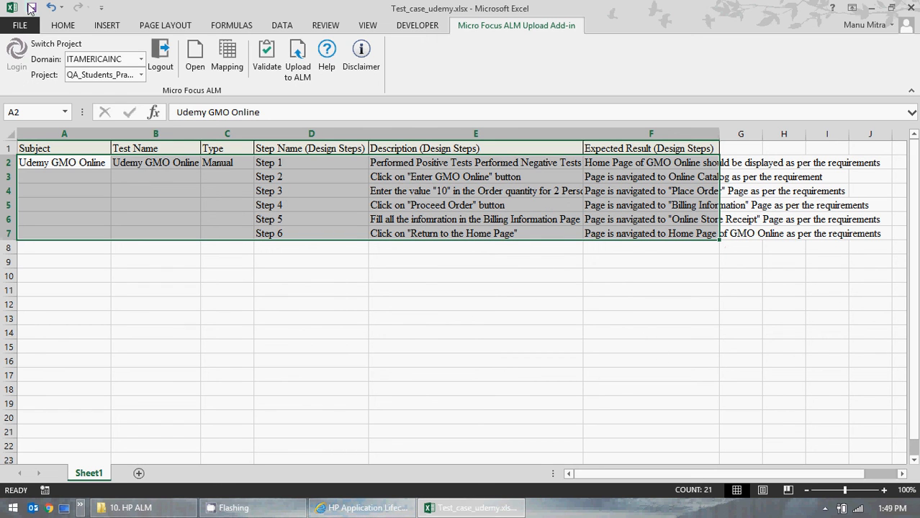
# Step: Open the Udemy GMO Online test in the ALM Test Plan tree to check its uploaded design steps
pyautogui.click(364, 509)
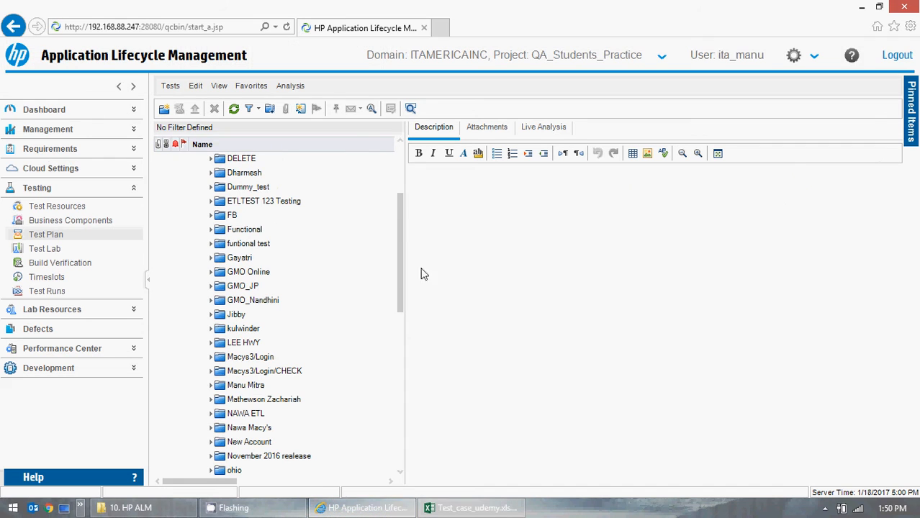
pyautogui.moveTo(400, 240); pyautogui.dragTo(384, 162)
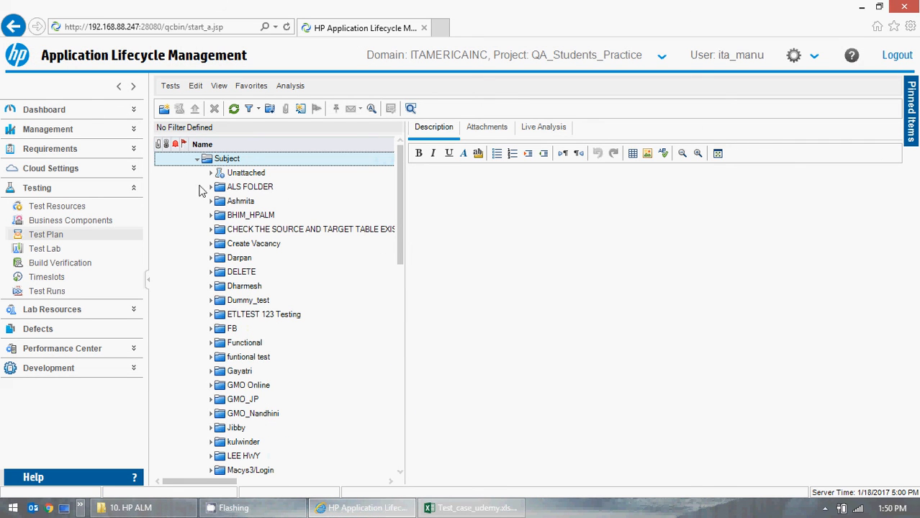
pyautogui.click(199, 159)
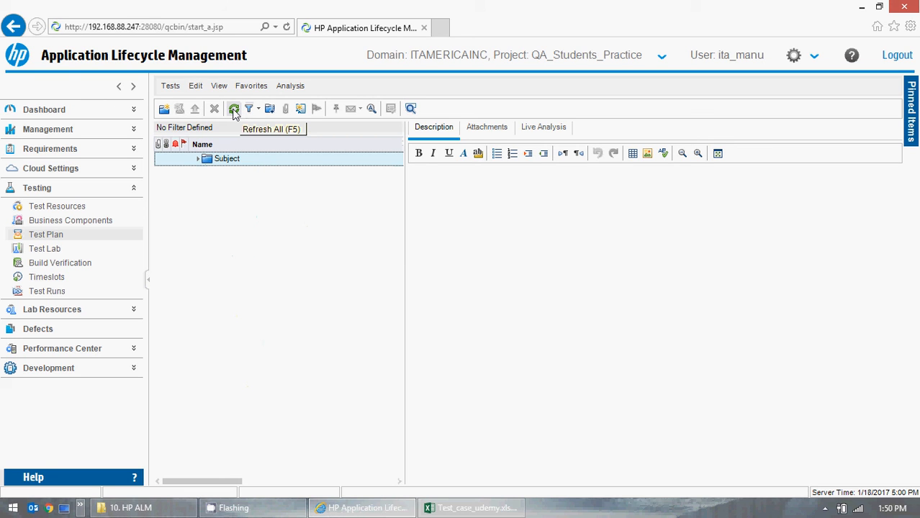
pyautogui.click(199, 160)
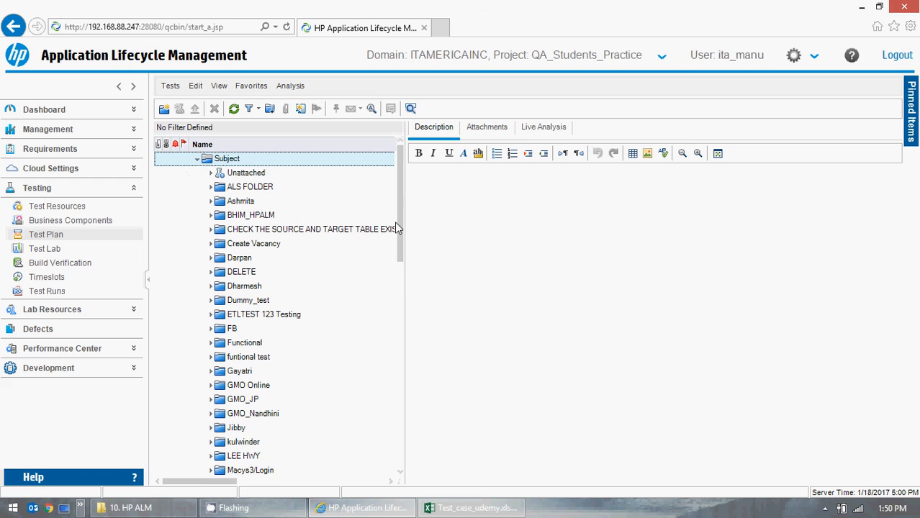
pyautogui.moveTo(394, 235); pyautogui.dragTo(388, 457)
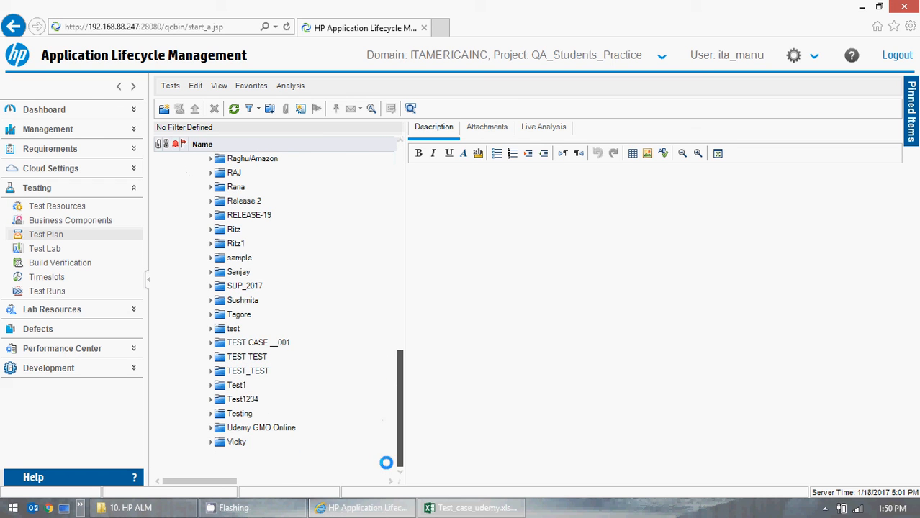
pyautogui.click(211, 429)
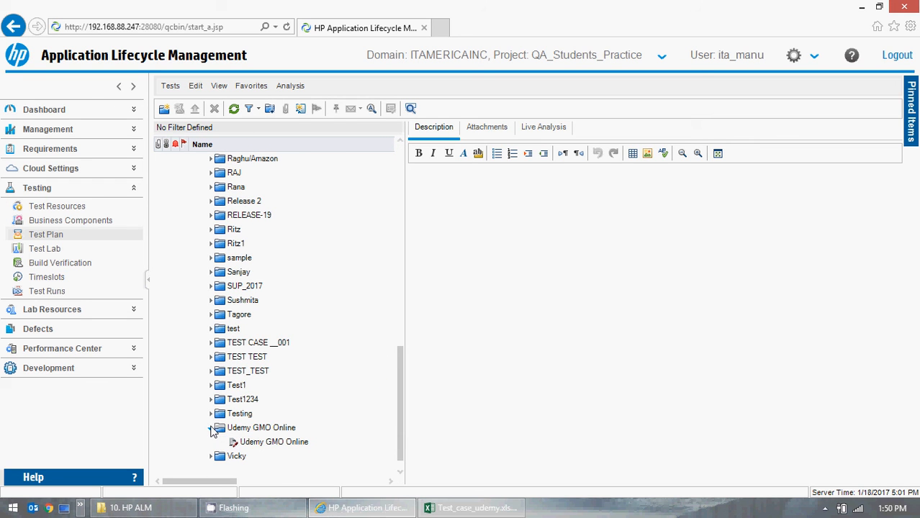
pyautogui.click(253, 444)
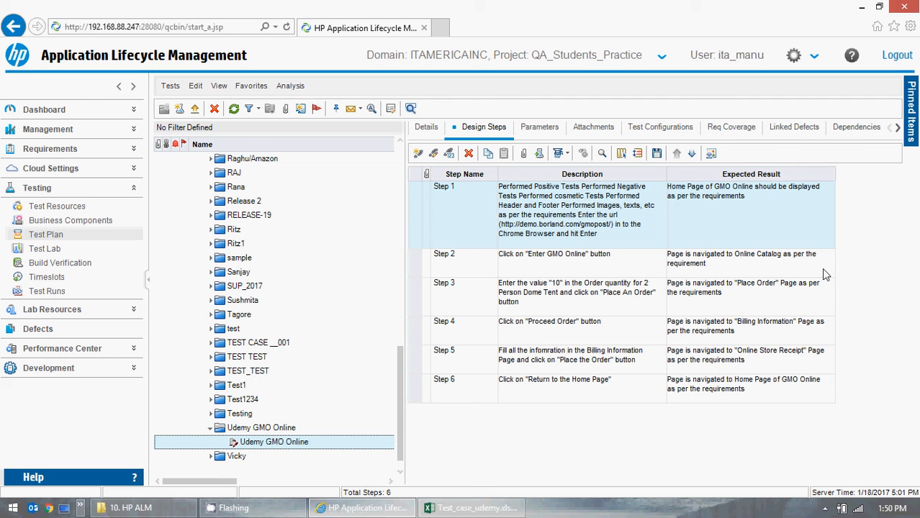
pyautogui.click(862, 8)
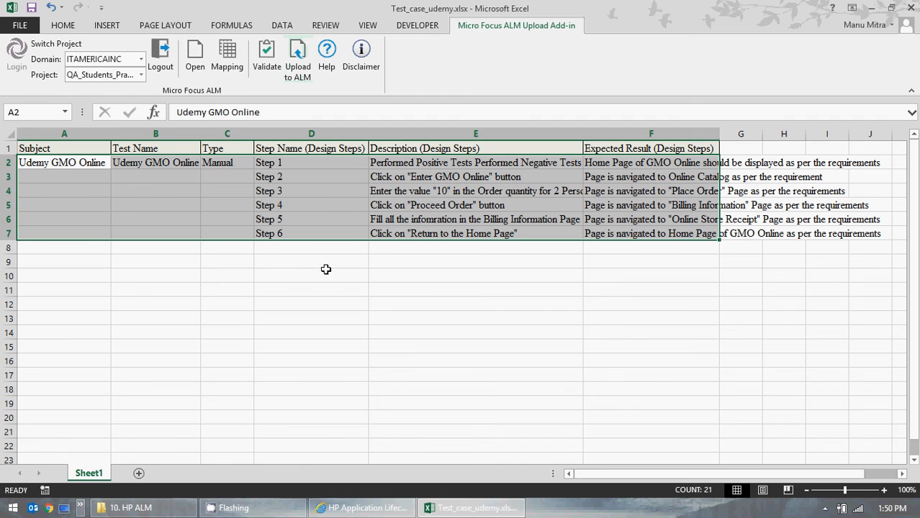
# Step: Log out of the ALM Upload Add-in in Excel without saving the field mapping
pyautogui.click(360, 508)
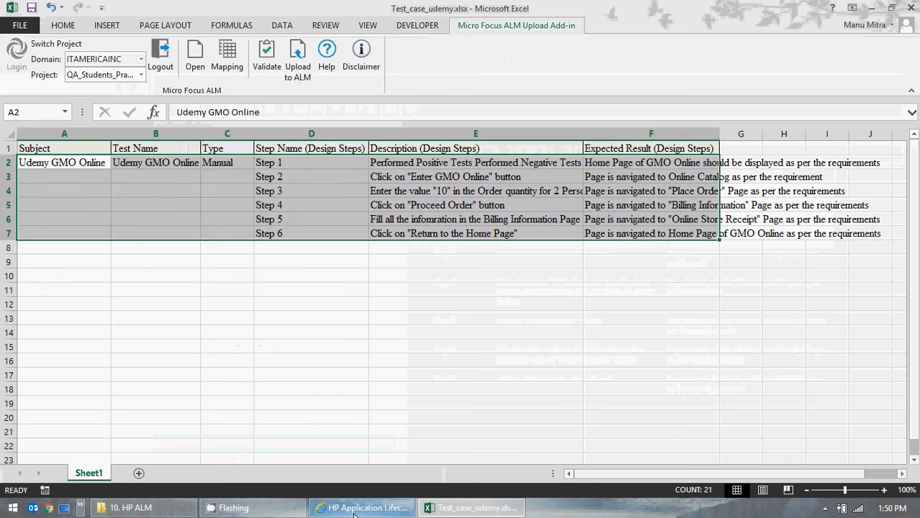
pyautogui.click(360, 508)
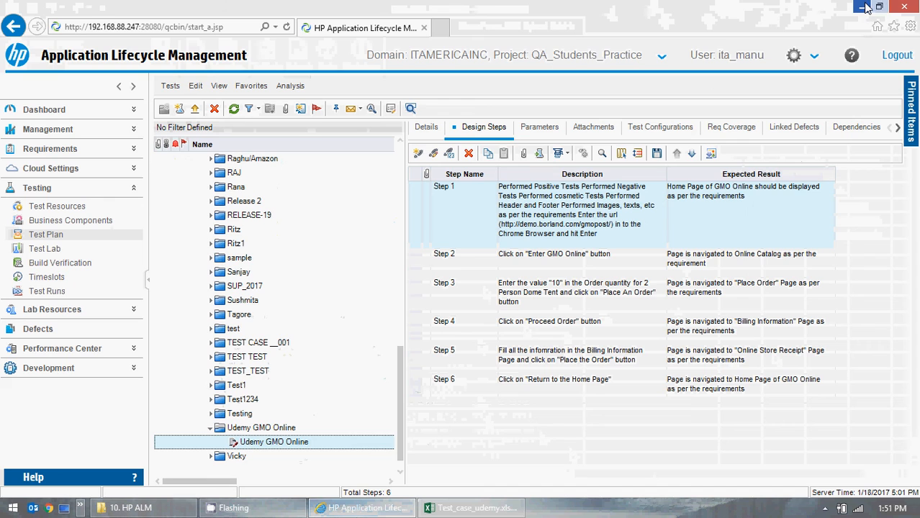
pyautogui.hotkey('alt', 'Tab')
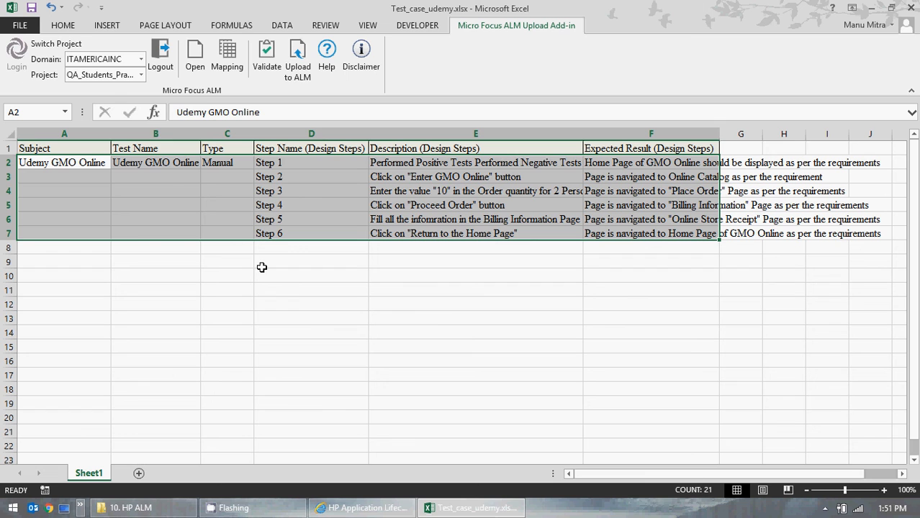
pyautogui.click(160, 59)
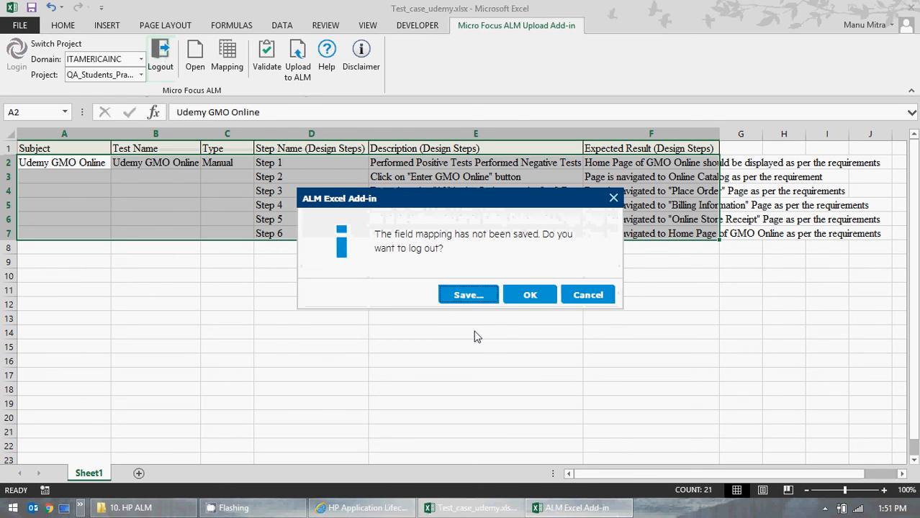
pyautogui.click(519, 295)
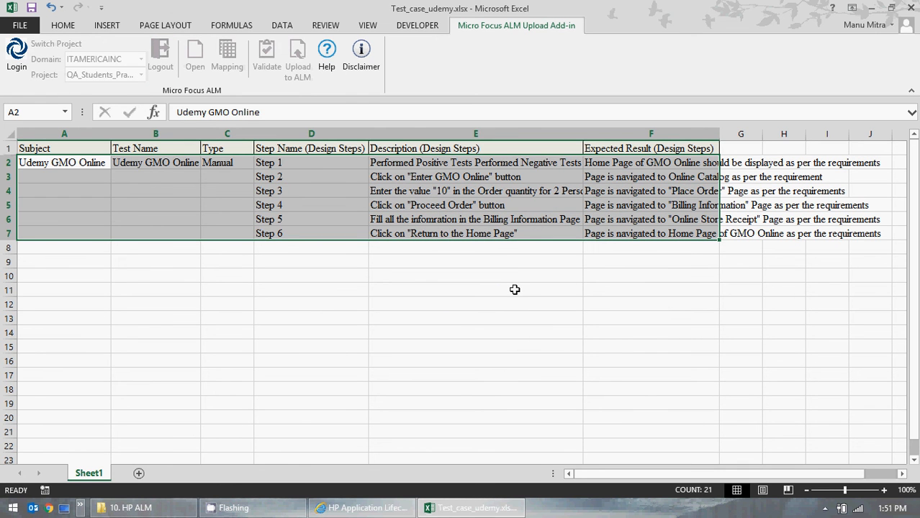
# Step: Minimize the ALM browser window and close the Excel workbook
pyautogui.click(397, 510)
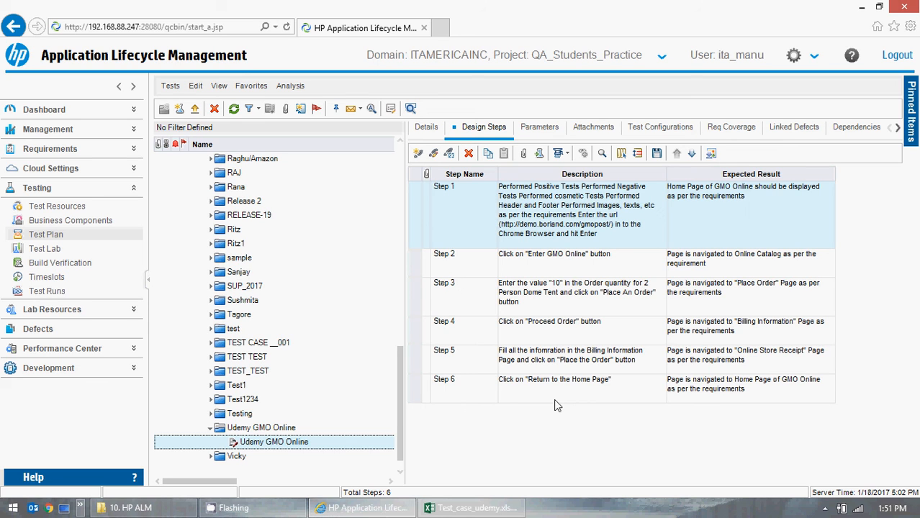
pyautogui.click(860, 7)
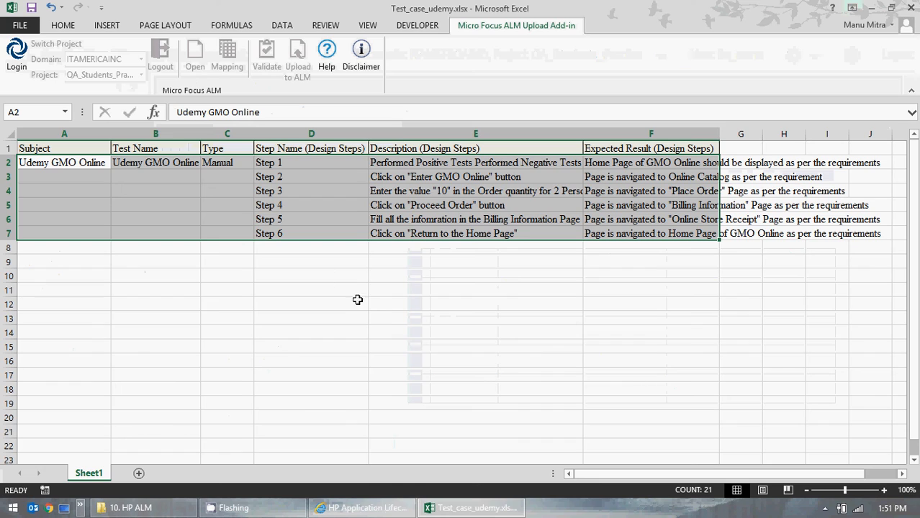
pyautogui.moveTo(906, 14)
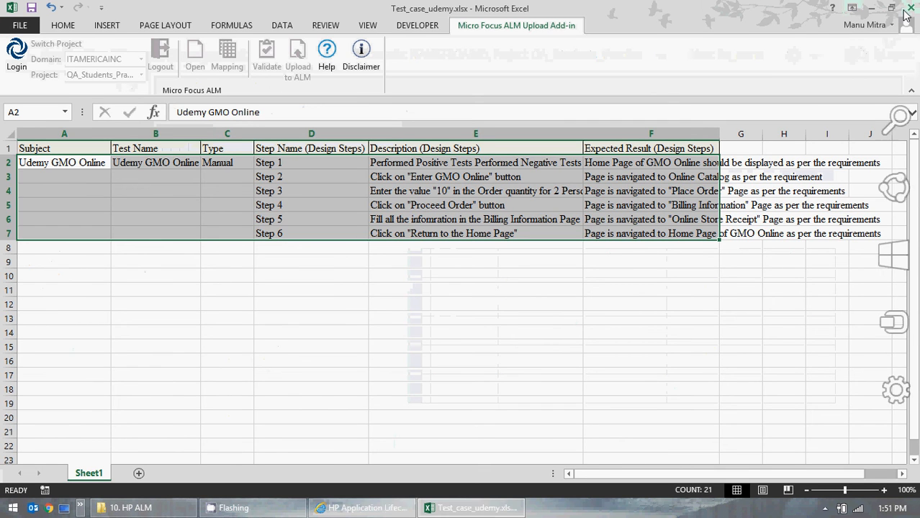
pyautogui.click(515, 312)
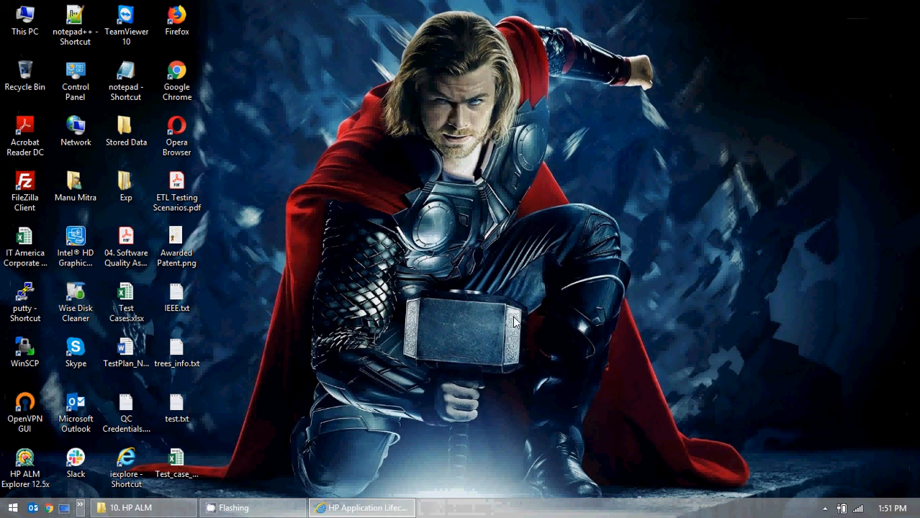
# Step: Open the Test Lab module in ALM and narrow the test sets tree pane
pyautogui.click(360, 509)
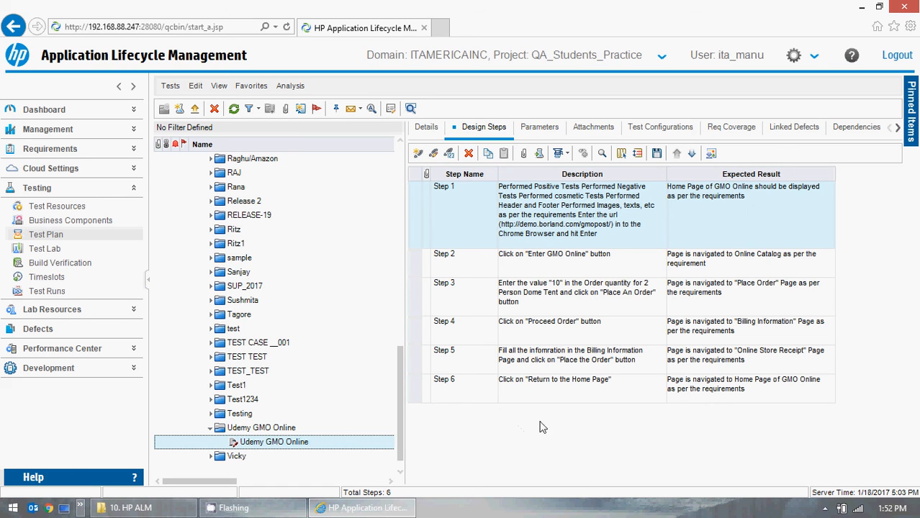
pyautogui.click(36, 248)
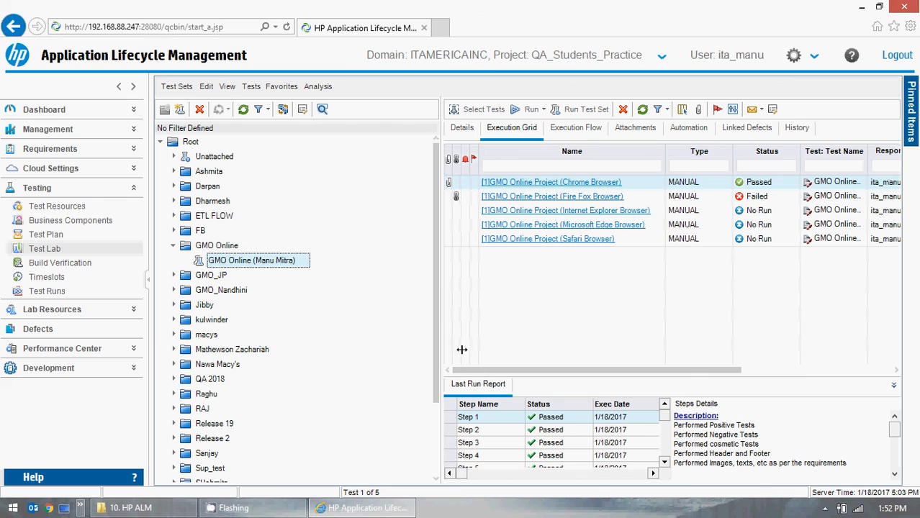
pyautogui.moveTo(442, 324); pyautogui.dragTo(335, 324)
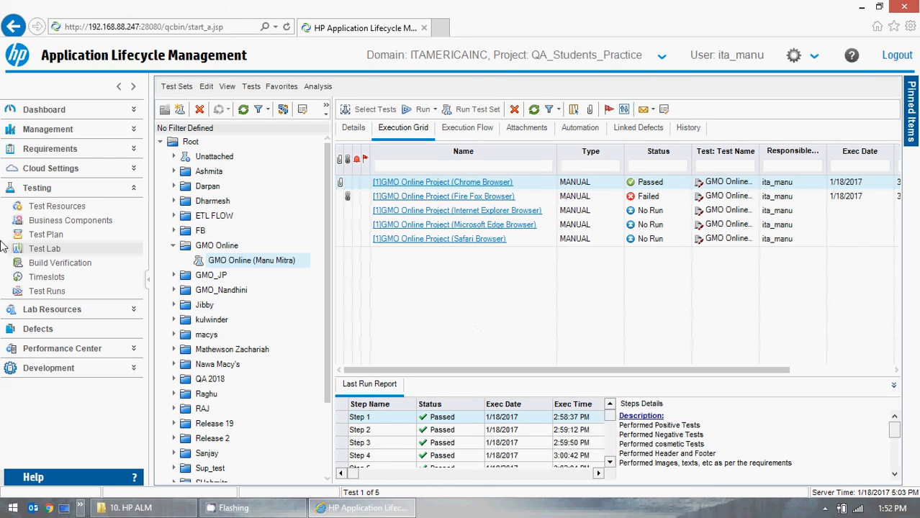
# Step: Open the Releases module under Management to view the release tree, then collapse Management
pyautogui.click(132, 129)
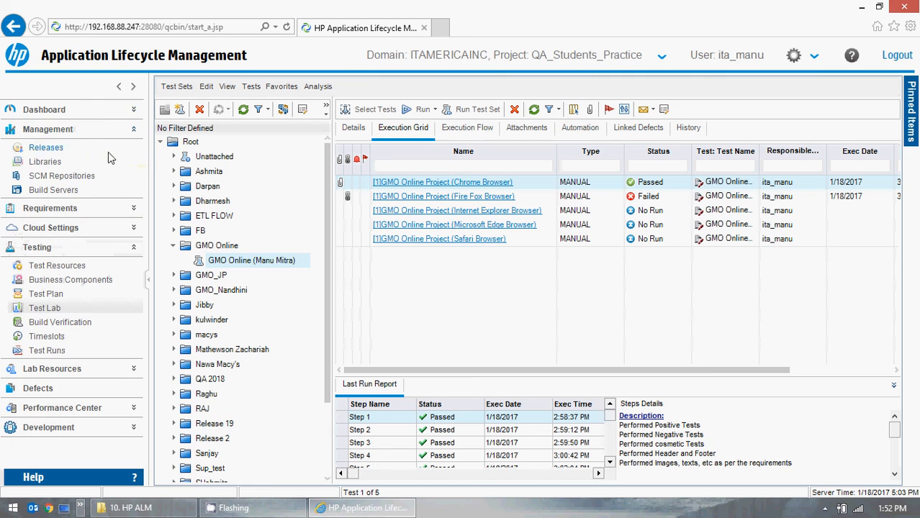
pyautogui.click(57, 151)
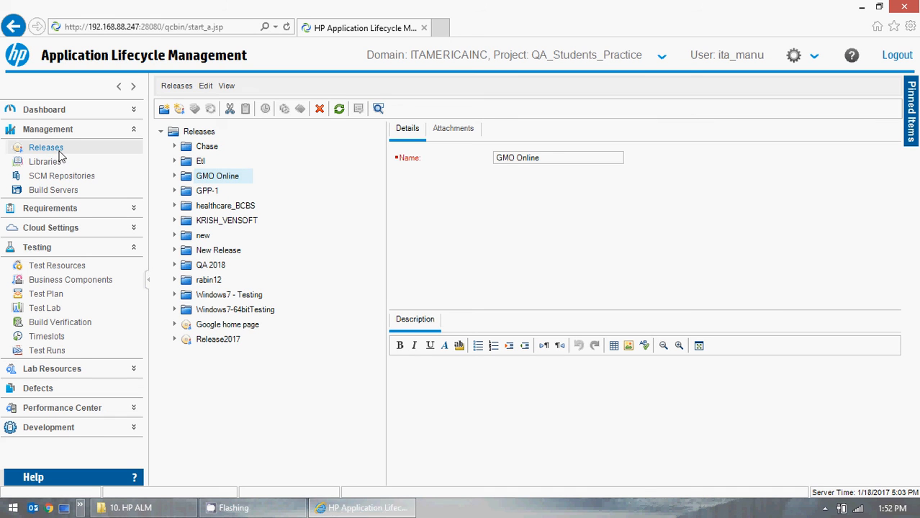
pyautogui.click(133, 130)
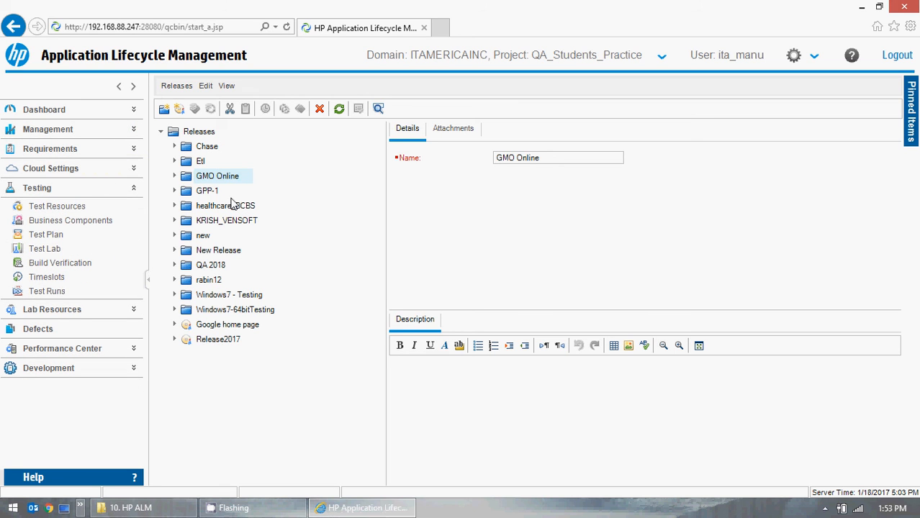
pyautogui.click(133, 188)
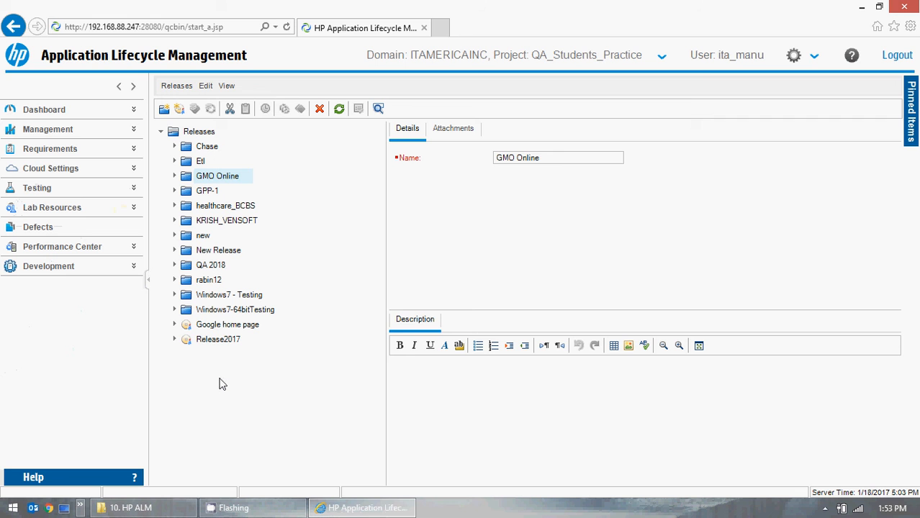
pyautogui.click(862, 6)
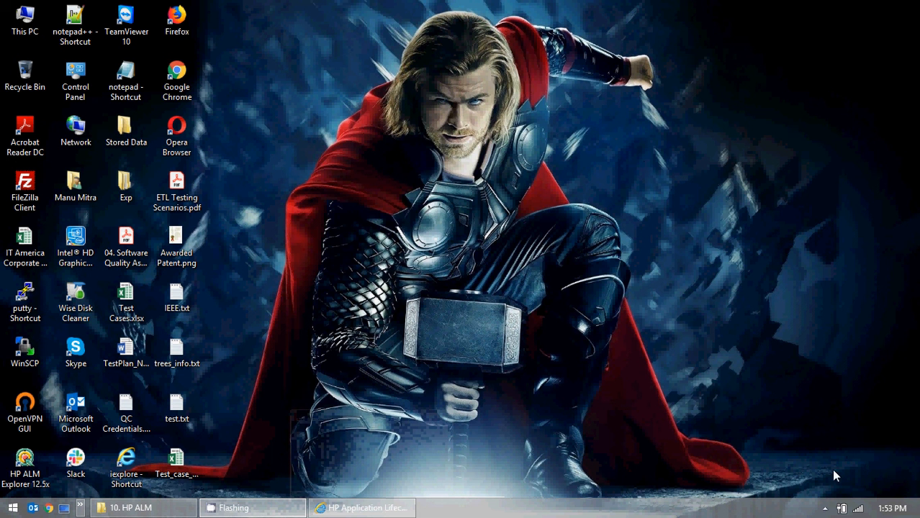
pyautogui.click(825, 508)
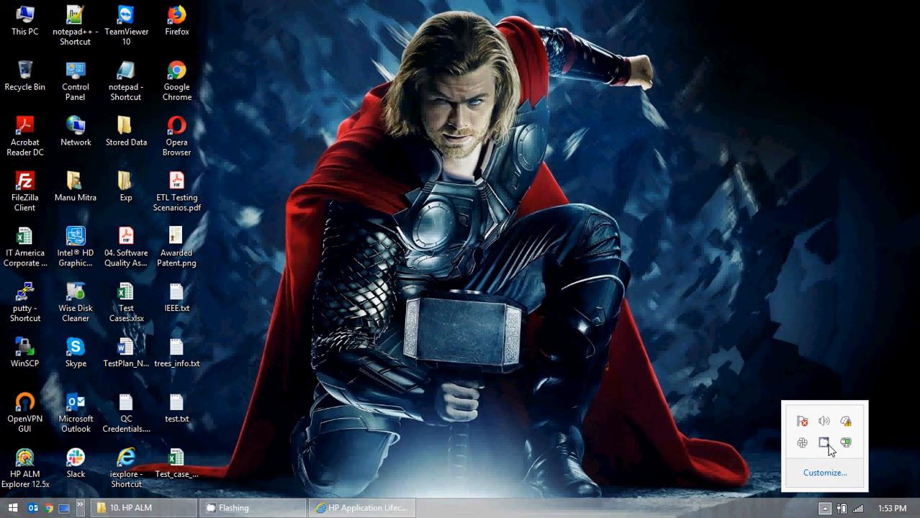